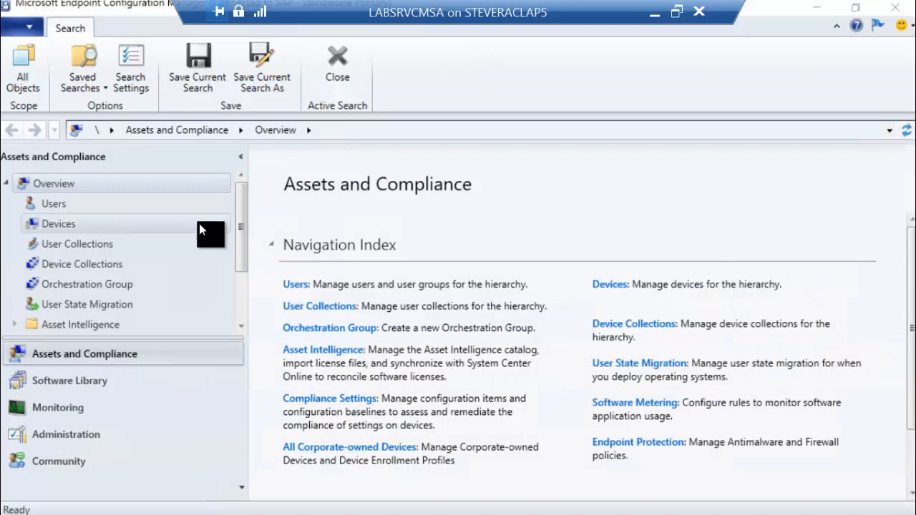
Open the properties of the CoMgmtSettingsProd co-management policy under Cloud Services in the Administration workspace.
left_click(106, 410)
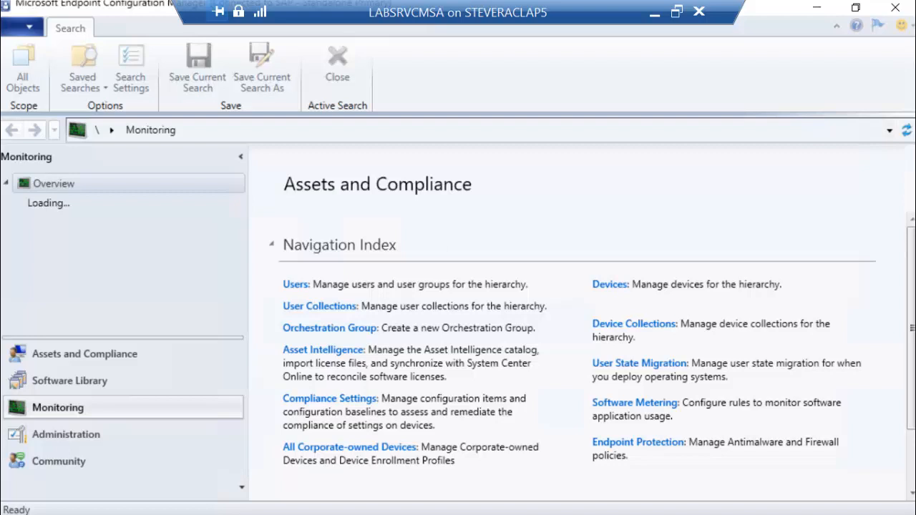
left_click(66, 434)
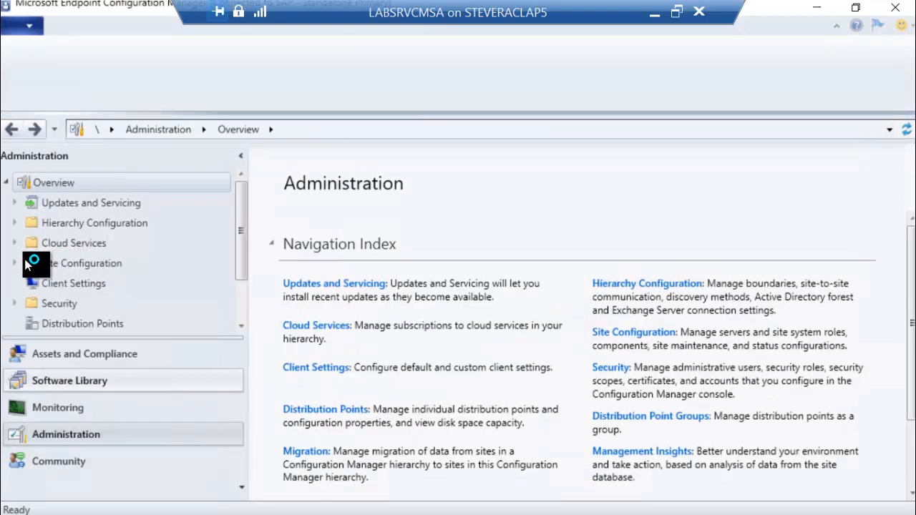
left_click(15, 244)
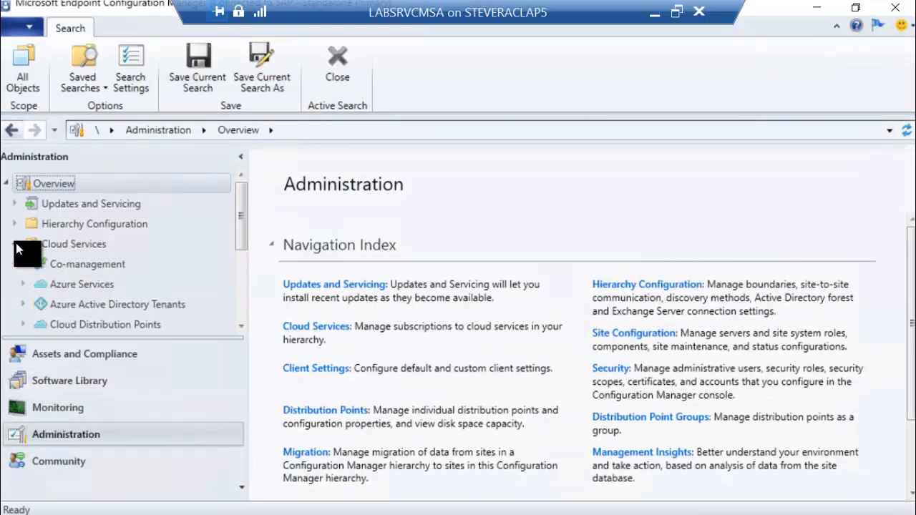
left_click(64, 262)
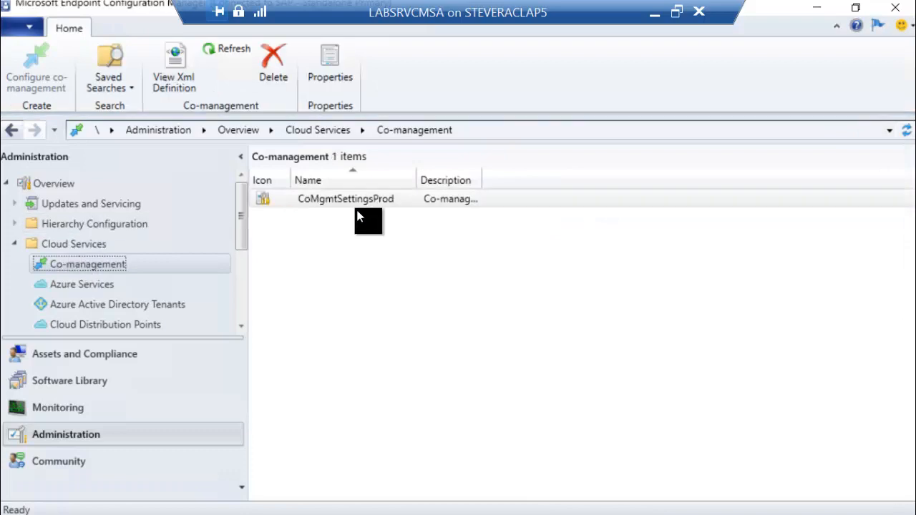
left_click(360, 205)
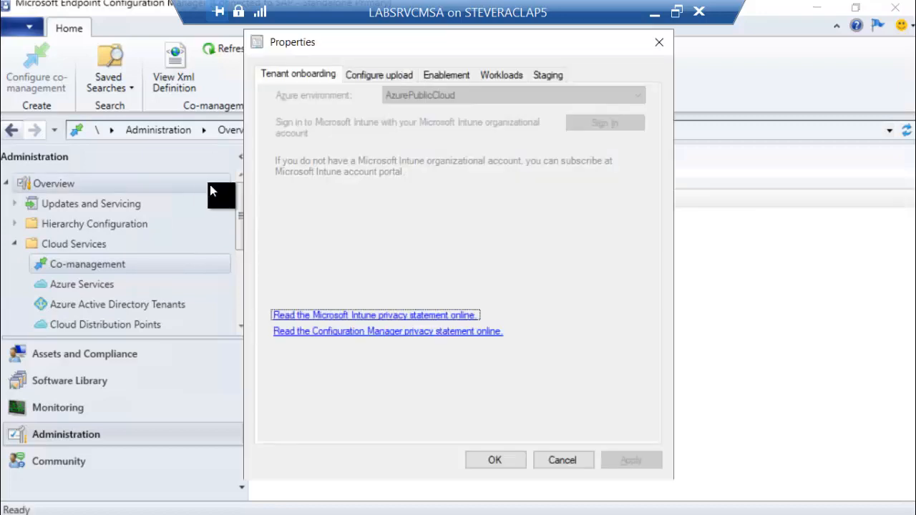
Try the Pilot option for automatic enrollment in Intune in the co-management enablement settings, and set it back to All.
left_click(444, 75)
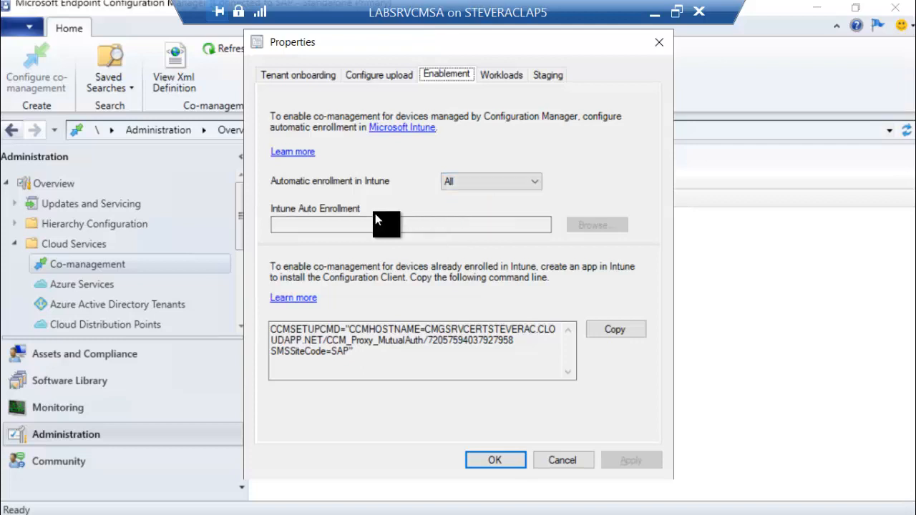
left_click(456, 183)
left_click(459, 211)
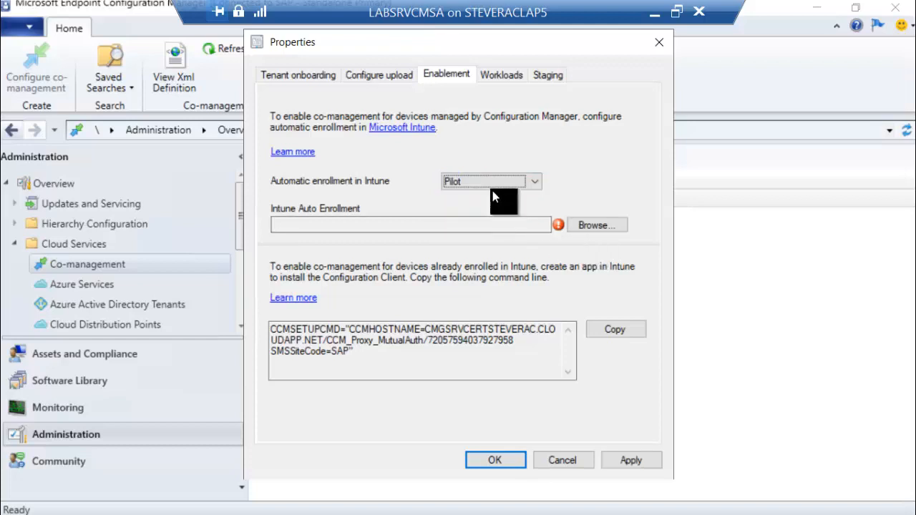
left_click(490, 183)
left_click(481, 218)
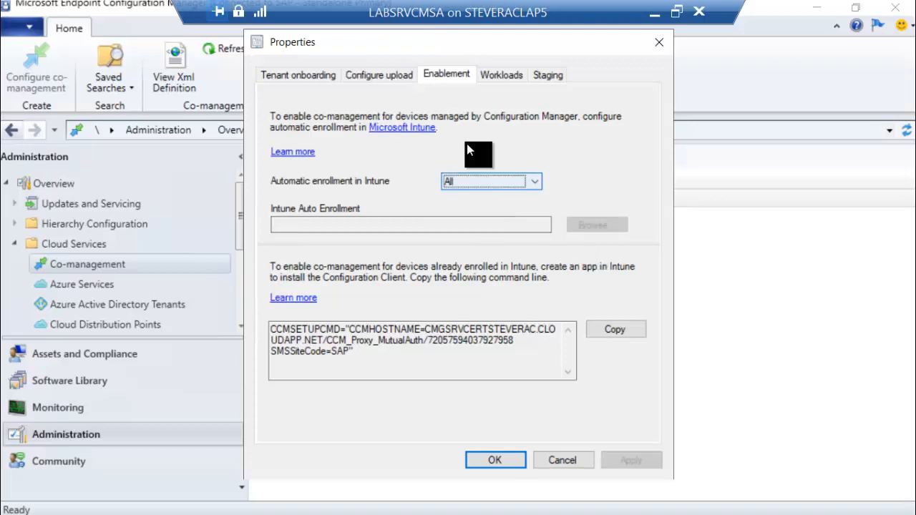
Review how the co-management workloads are assigned between Configuration Manager and Intune, and close the properties without saving.
left_click(503, 75)
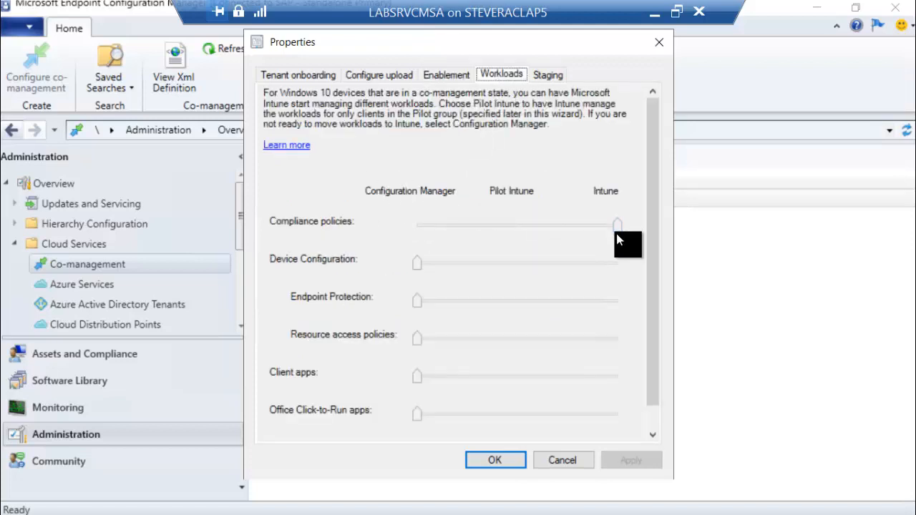
left_click(568, 459)
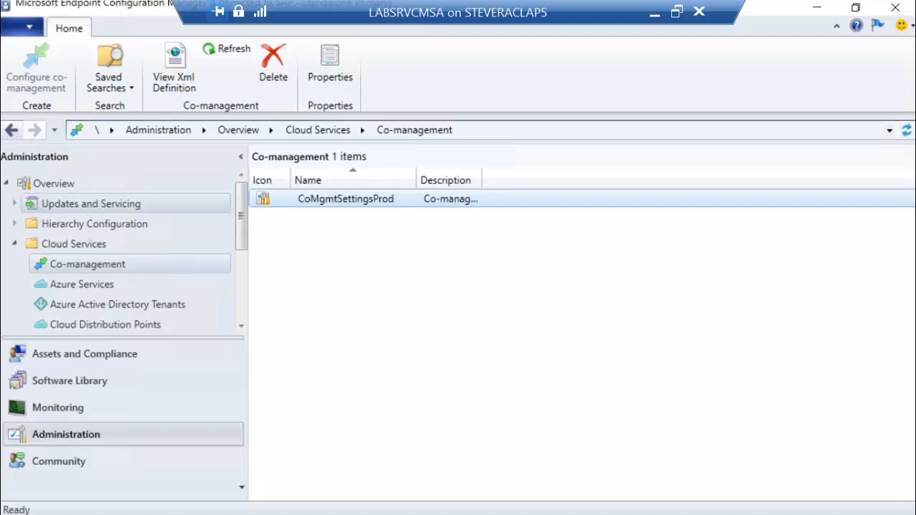
left_click(88, 264)
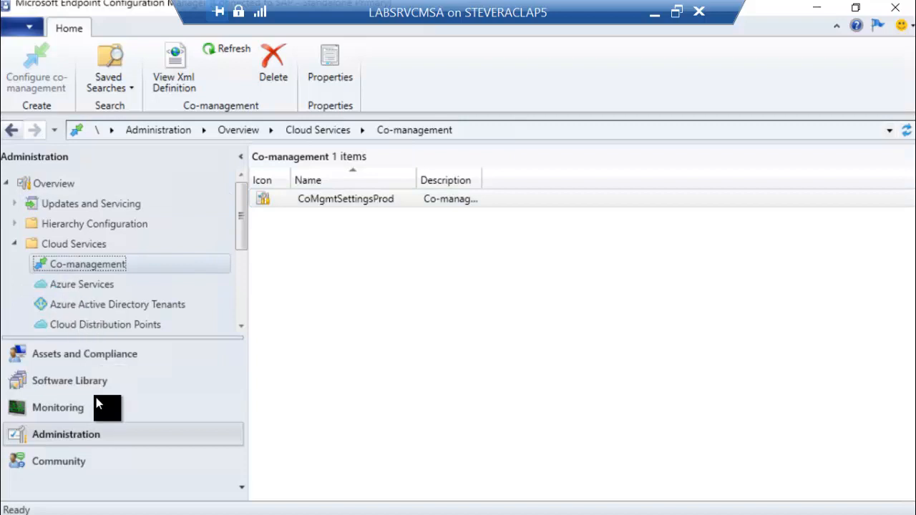
Show the Compliance Policies list in Assets and Compliance and widen its Name column to fit the full policy names.
left_click(122, 356)
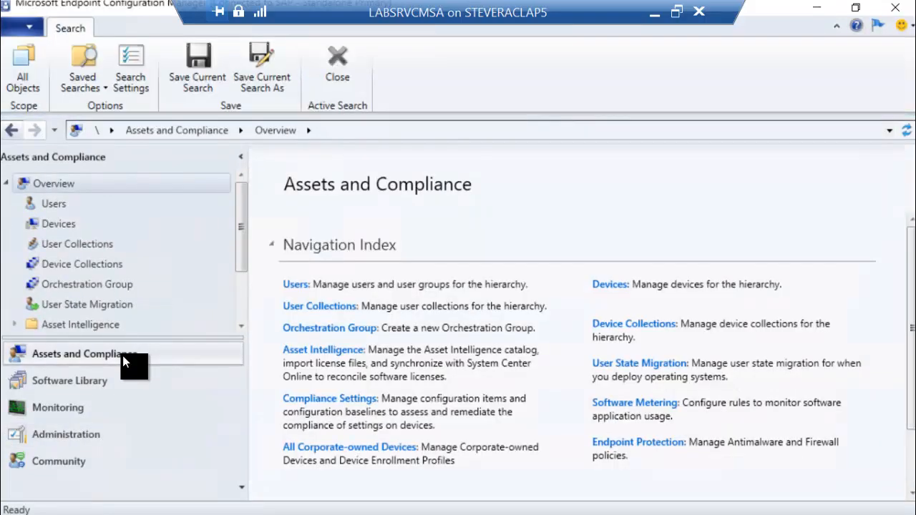
left_click_drag(241, 254, 241, 280)
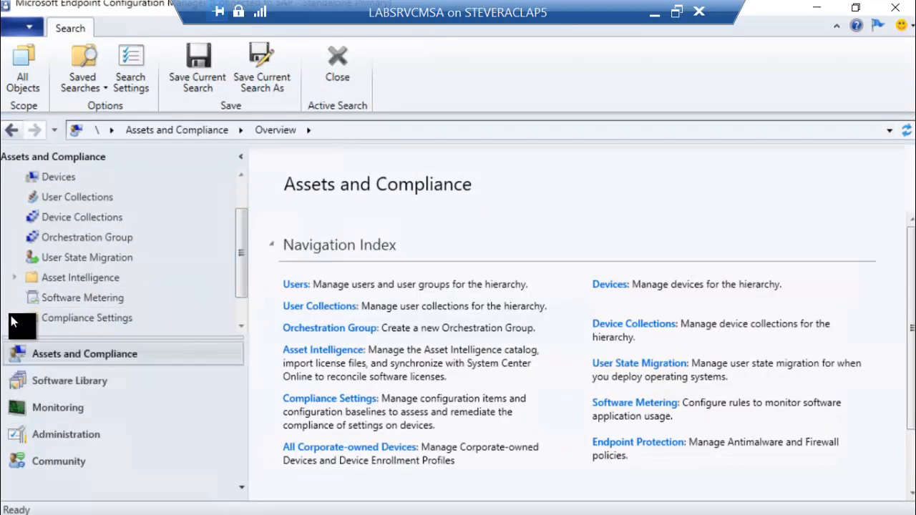
scroll(17, 320, "up", 1)
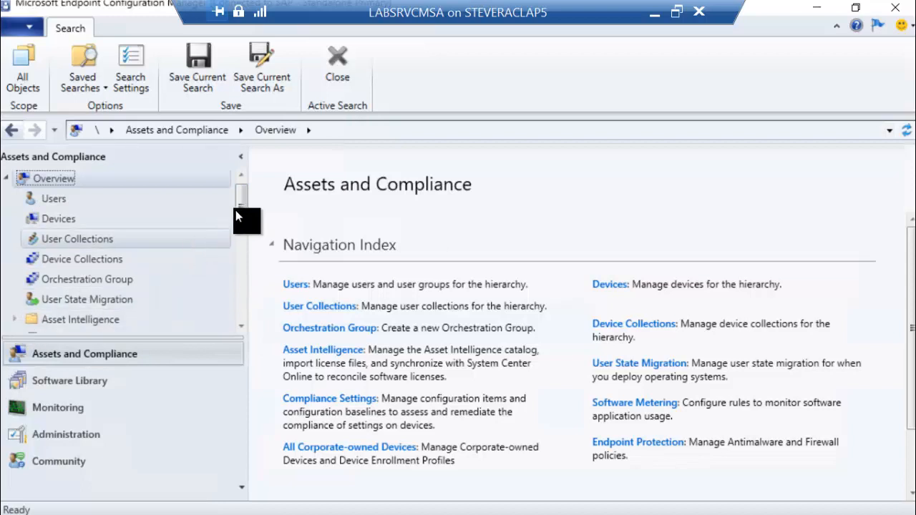
left_click_drag(244, 205, 245, 274)
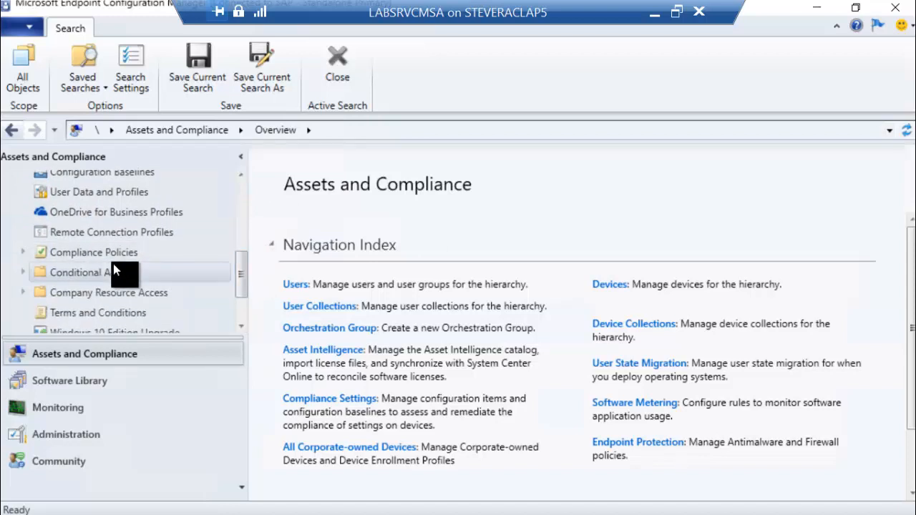
left_click(23, 252)
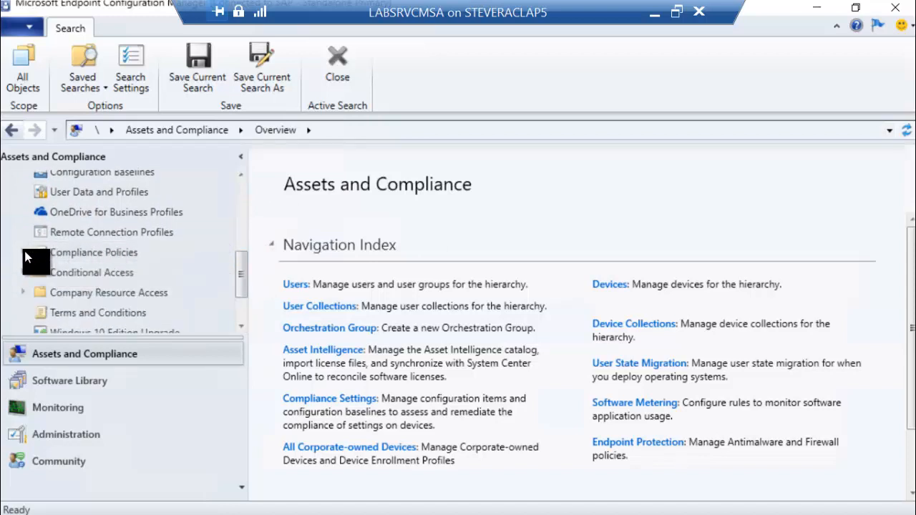
left_click(95, 255)
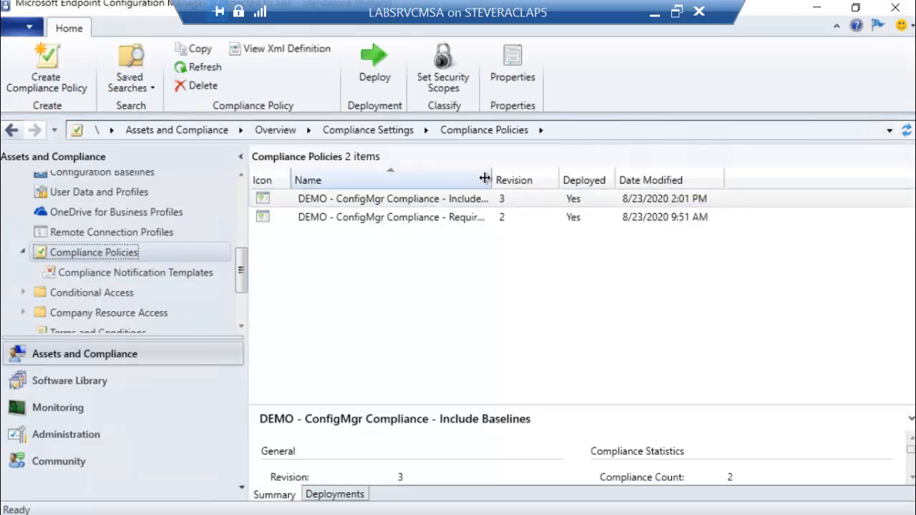
left_click_drag(485, 178, 595, 179)
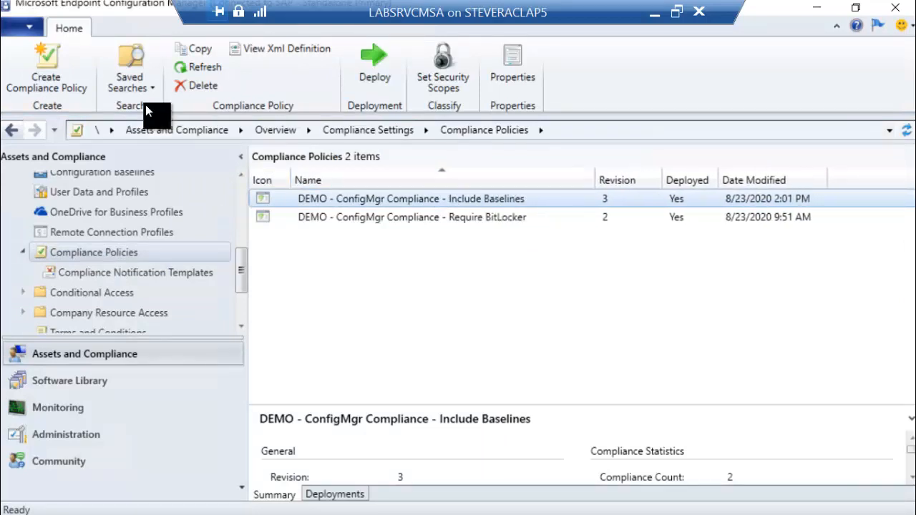
Start a compliance policy named "lkasjdf;ladsjflkaj" for Configuration Manager client devices, with Windows 10 as the supported platform.
left_click(61, 81)
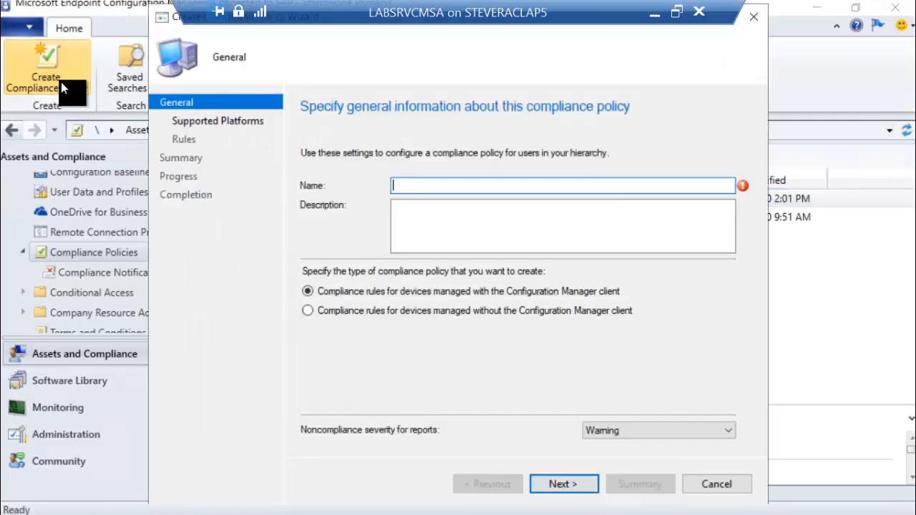
type("lkasjdf;ladsjflkaj")
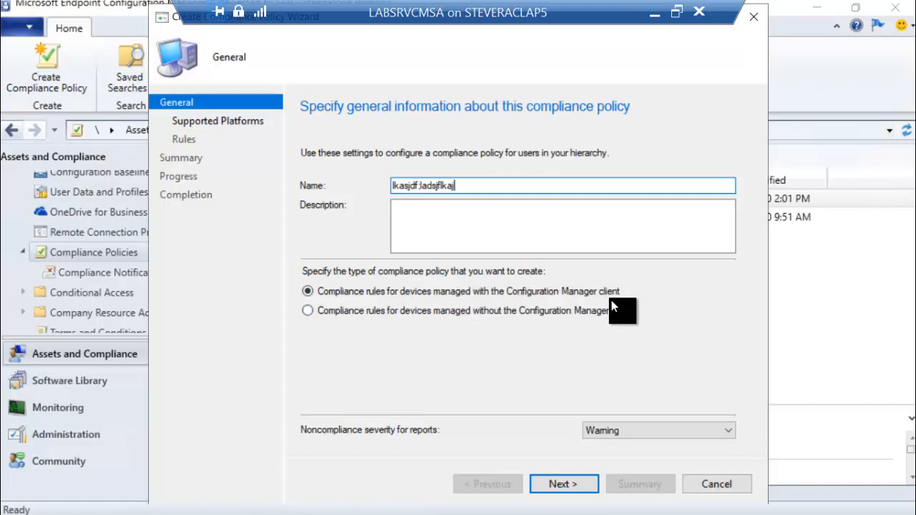
left_click(579, 491)
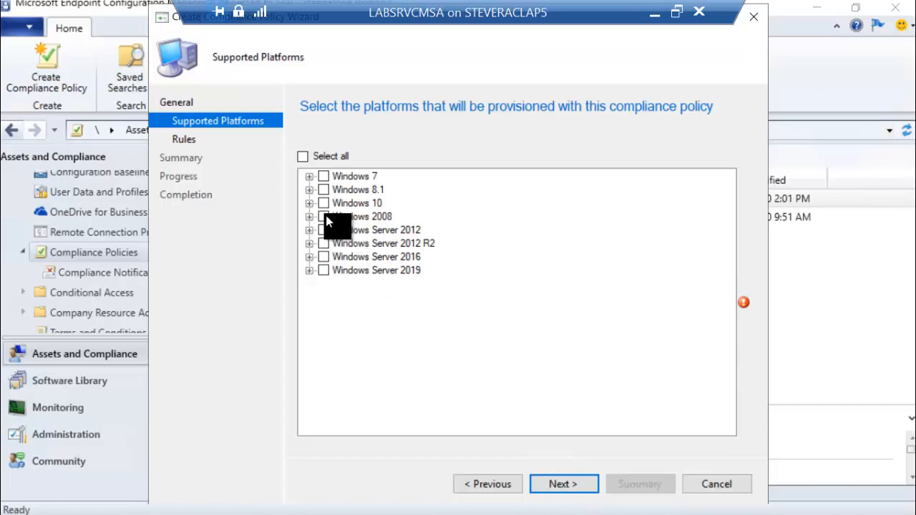
left_click(323, 204)
left_click(570, 489)
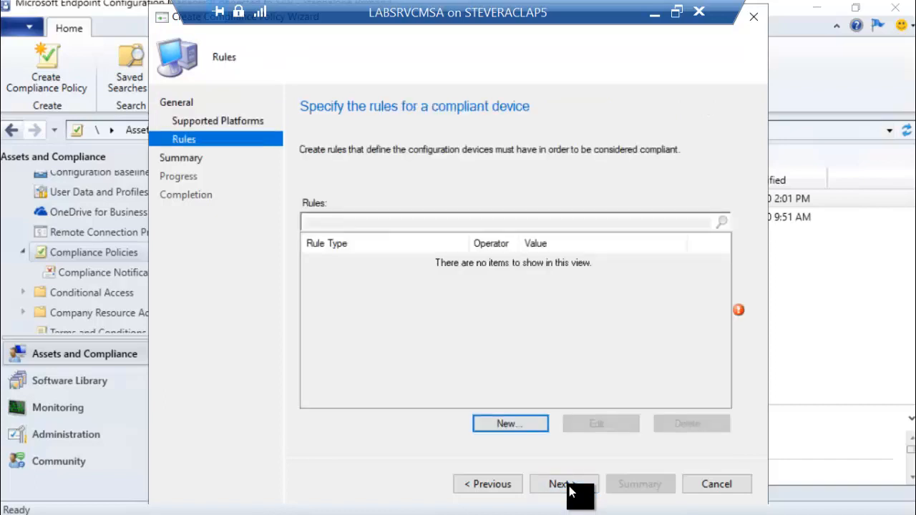
Examine the rule conditions available for the new compliance policy, and discard the policy without saving.
left_click(508, 426)
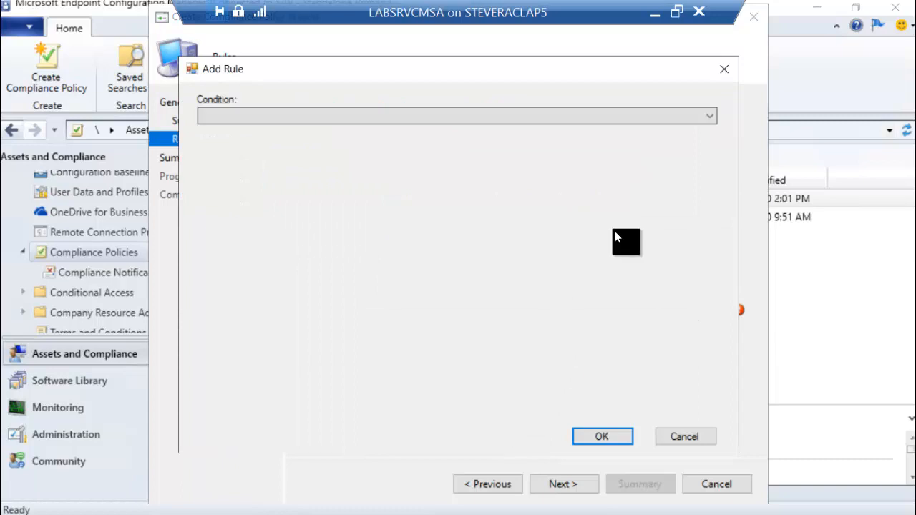
left_click(711, 121)
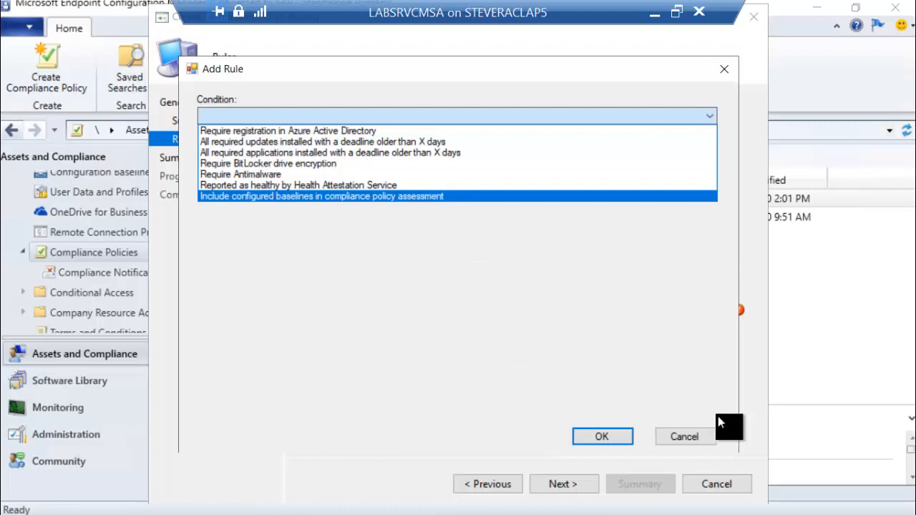
left_click(697, 437)
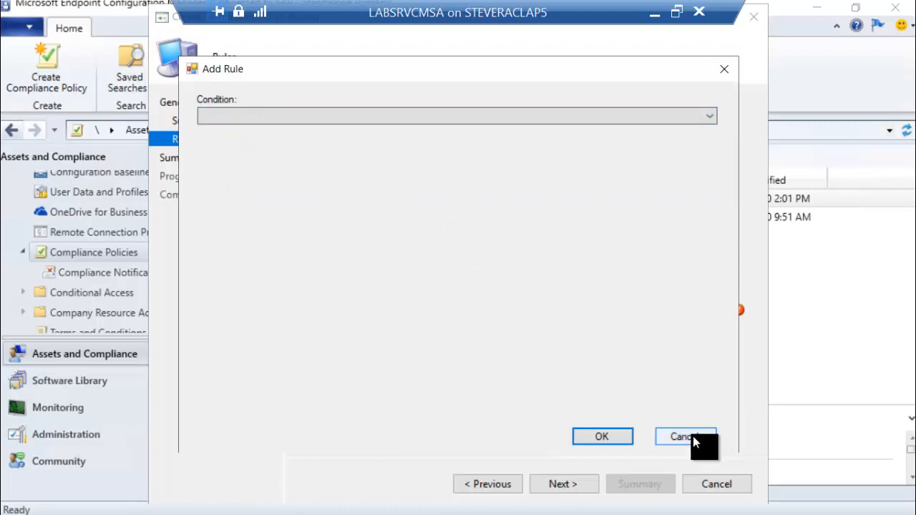
left_click(693, 437)
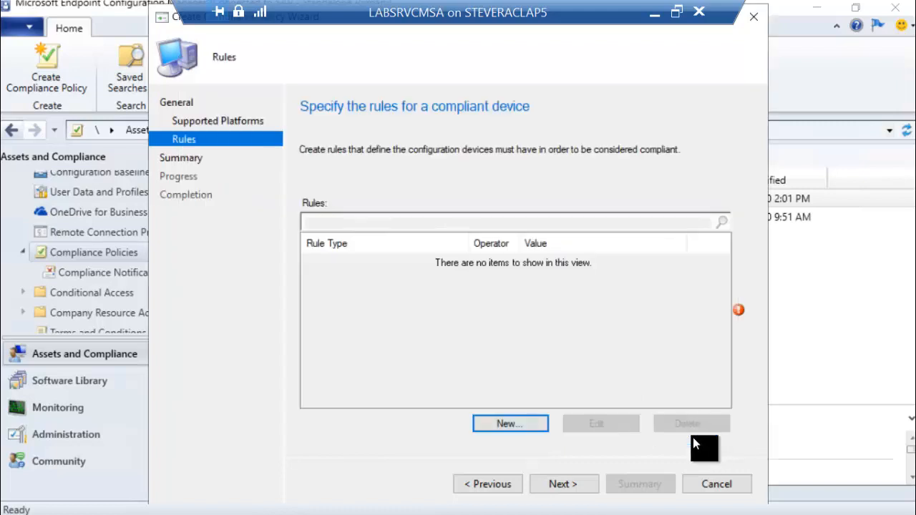
left_click(709, 485)
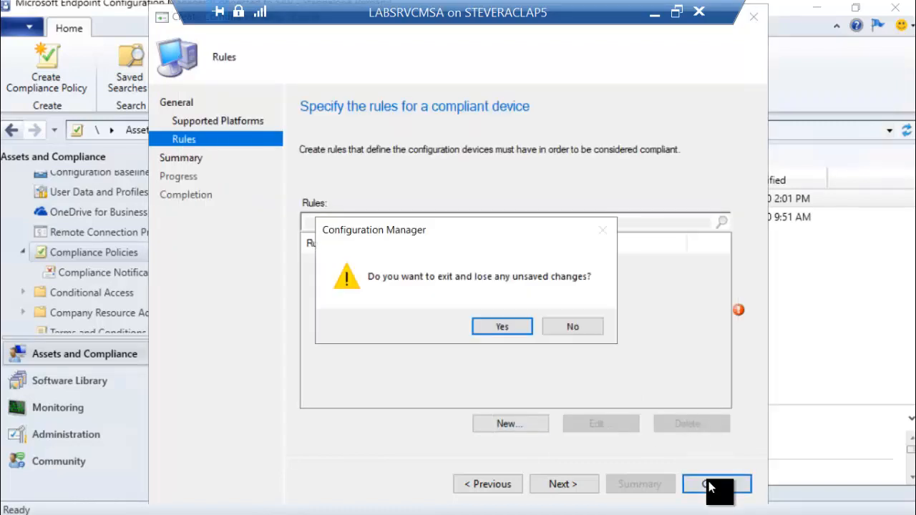
left_click(510, 331)
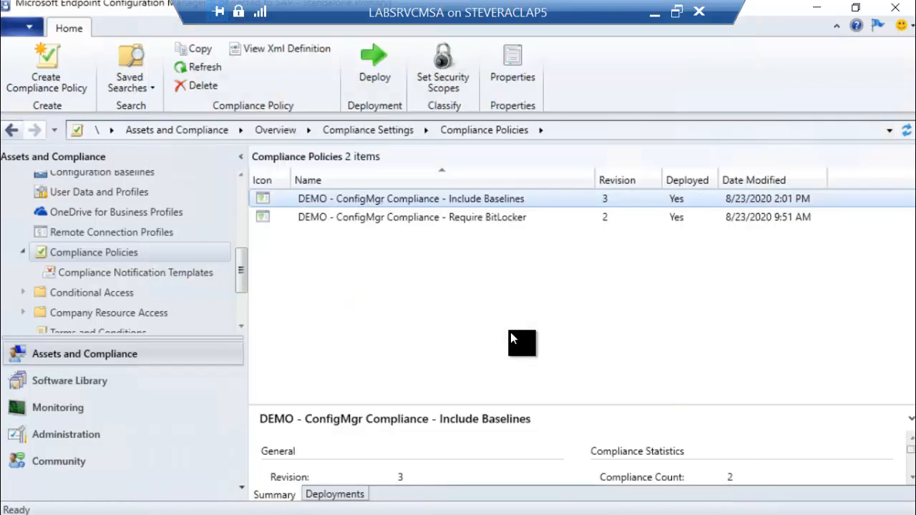
Inspect the rule in the "DEMO - ConfigMgr Compliance - Include Baselines" policy's properties, and close the rule without changing it.
right_click(499, 199)
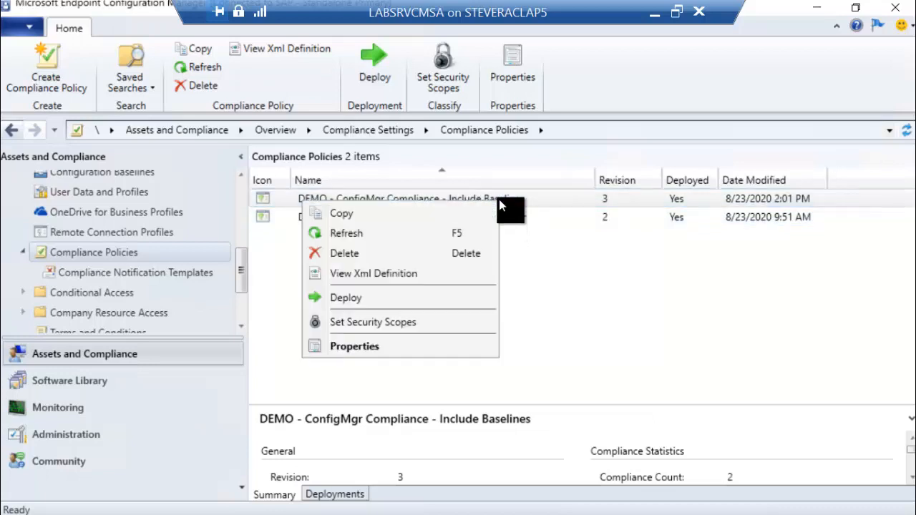
left_click(409, 350)
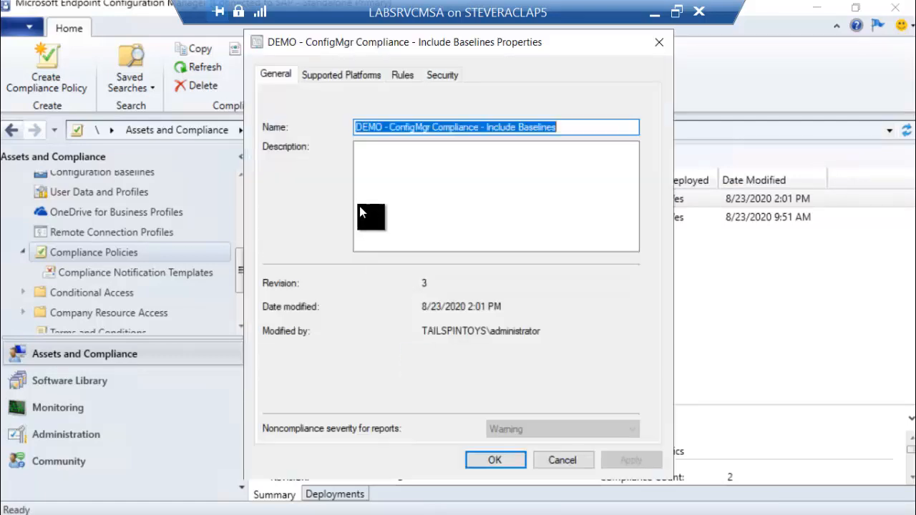
left_click(402, 74)
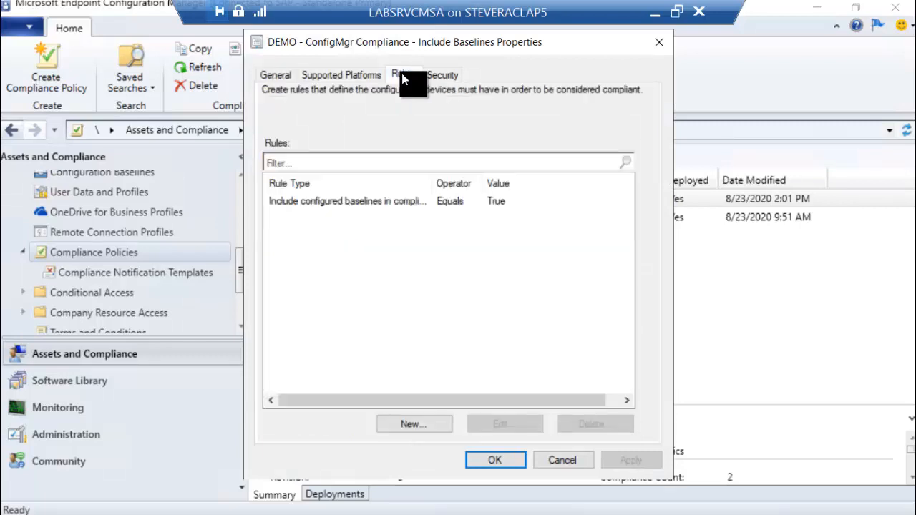
double_click(390, 204)
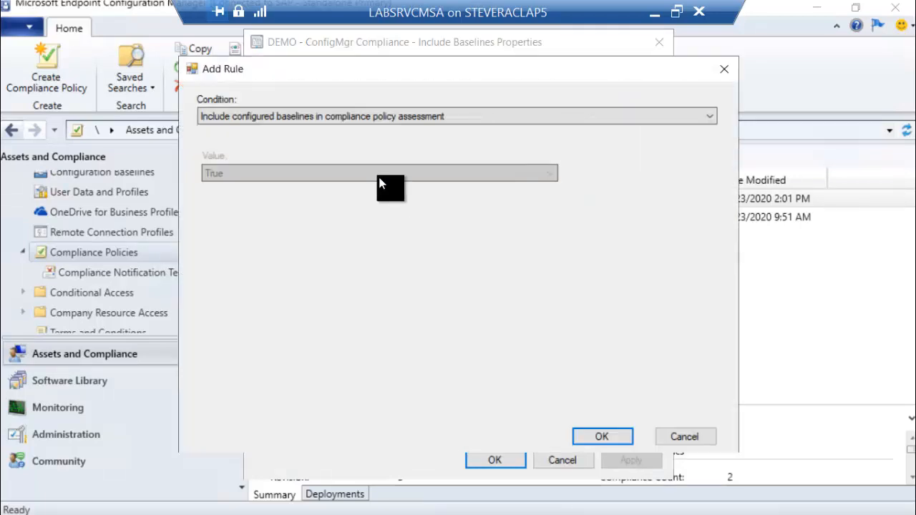
left_click(419, 117)
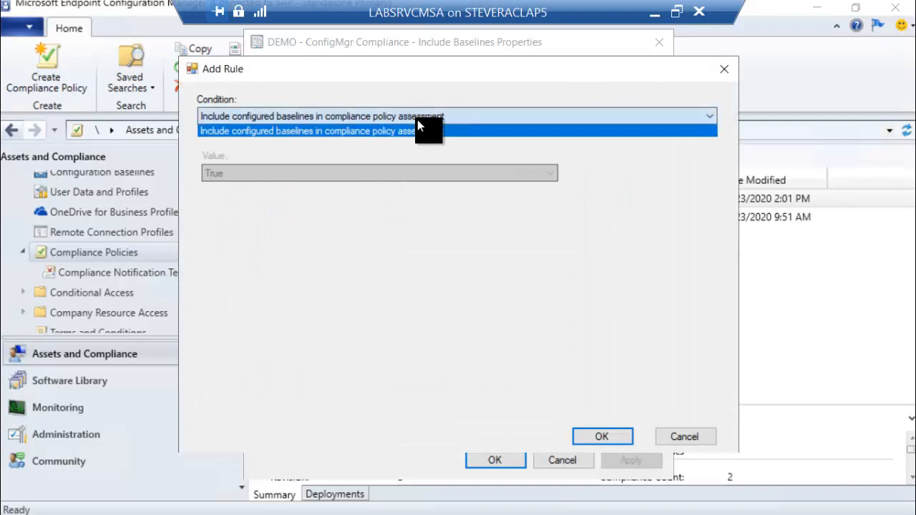
left_click(417, 120)
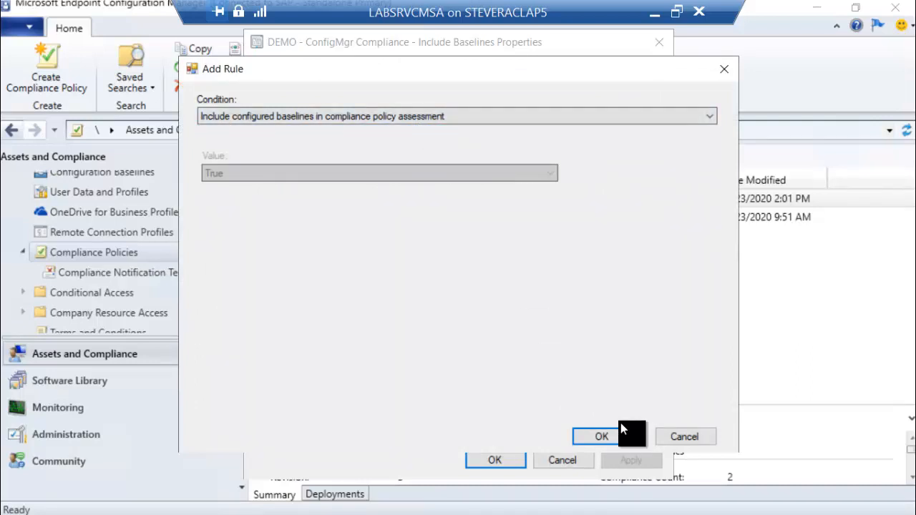
left_click(682, 438)
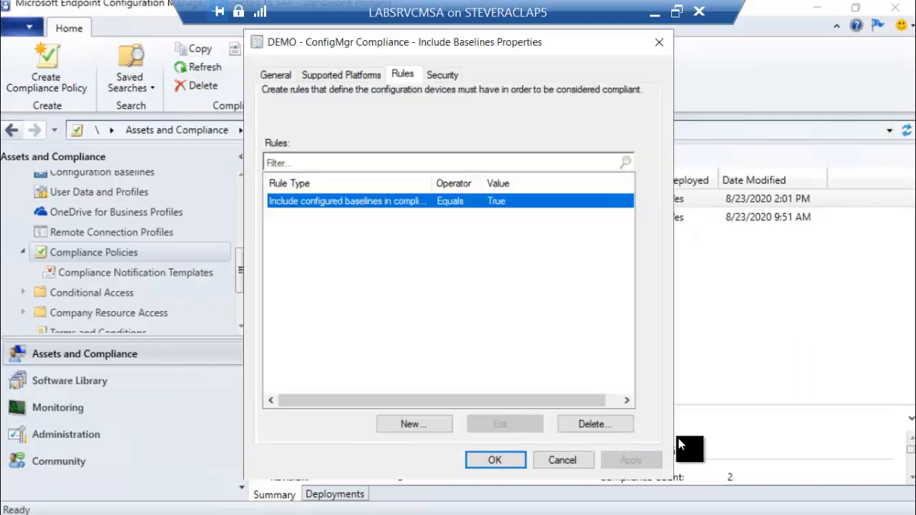
Close the policy's properties without changes and view the summaries of the Require BitLocker and Include Baselines compliance policies.
left_click(578, 461)
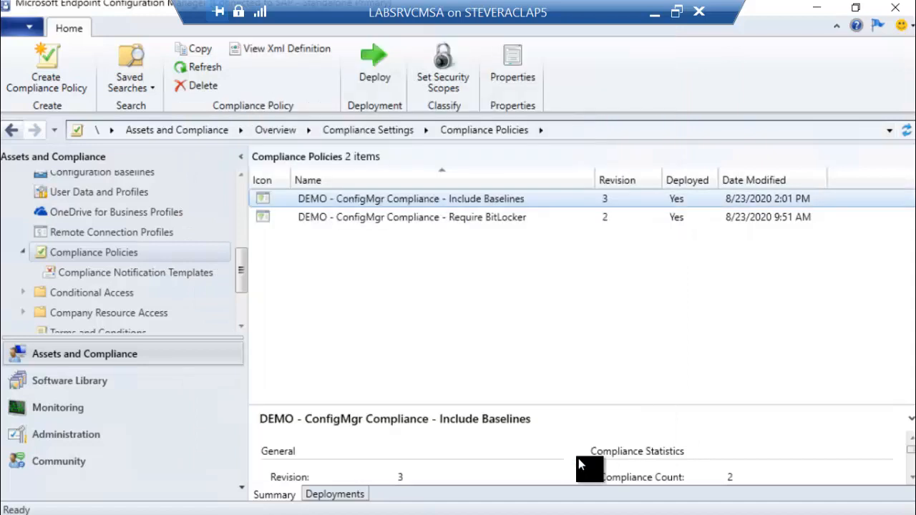
left_click(509, 218)
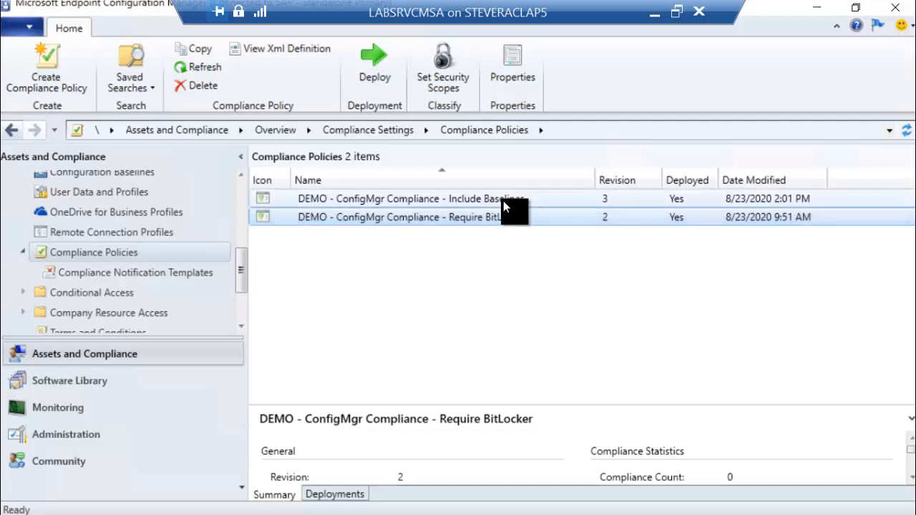
left_click(504, 202)
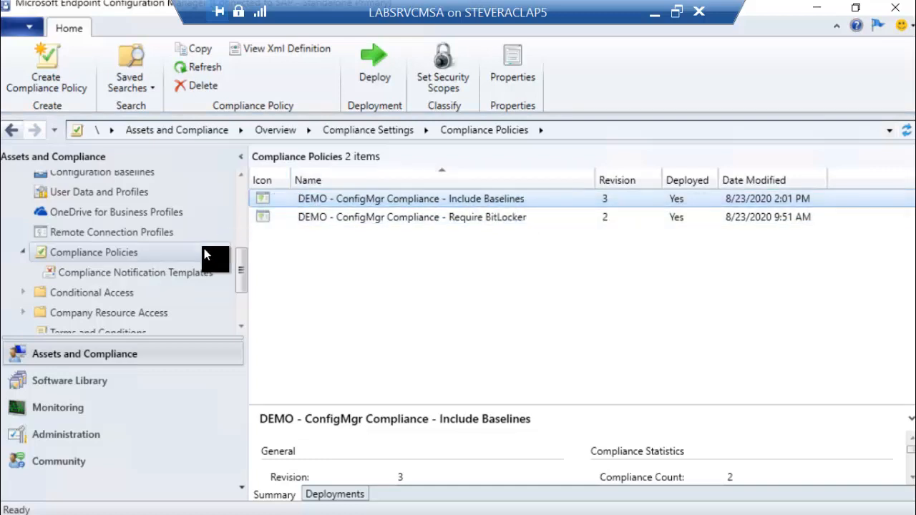
Show the Configuration Baselines list under Compliance Settings and widen its Name column to fit the full baseline name.
left_click_drag(245, 283, 240, 271)
scroll(239, 255, "up", 2)
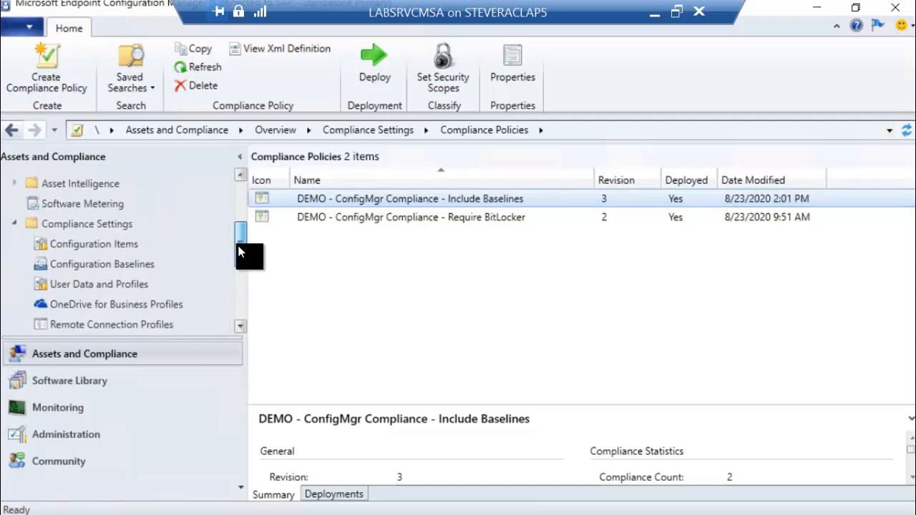
left_click(132, 269)
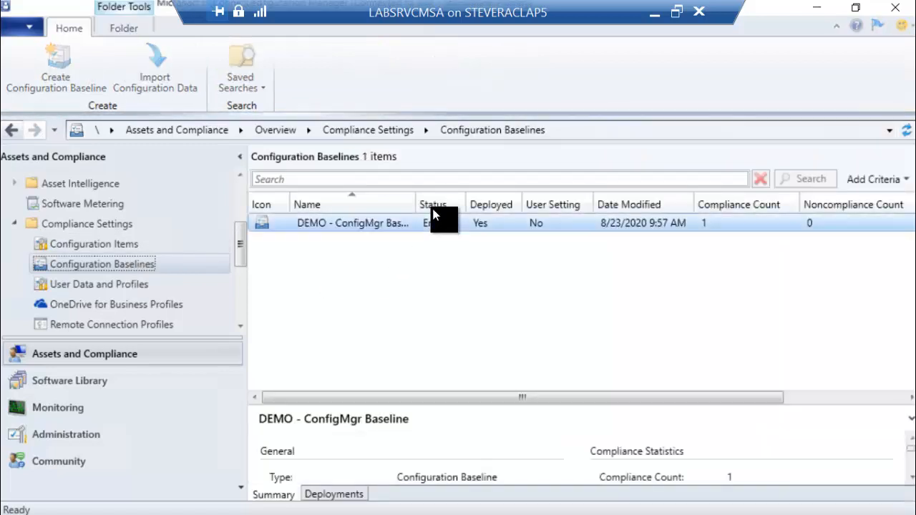
left_click_drag(417, 209, 476, 219)
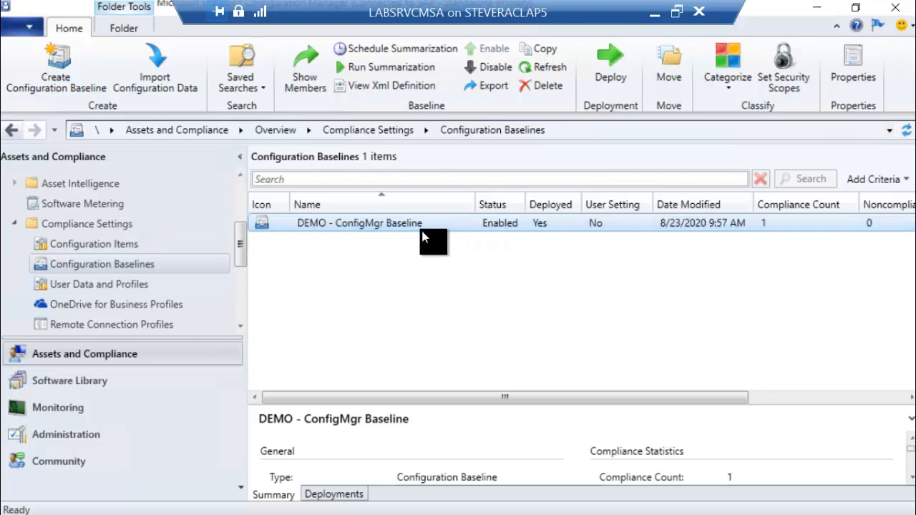
Inspect the evaluation conditions, addable configuration data types and deployments of "DEMO - ConfigMgr Baseline", and close its properties without changes.
right_click(329, 225)
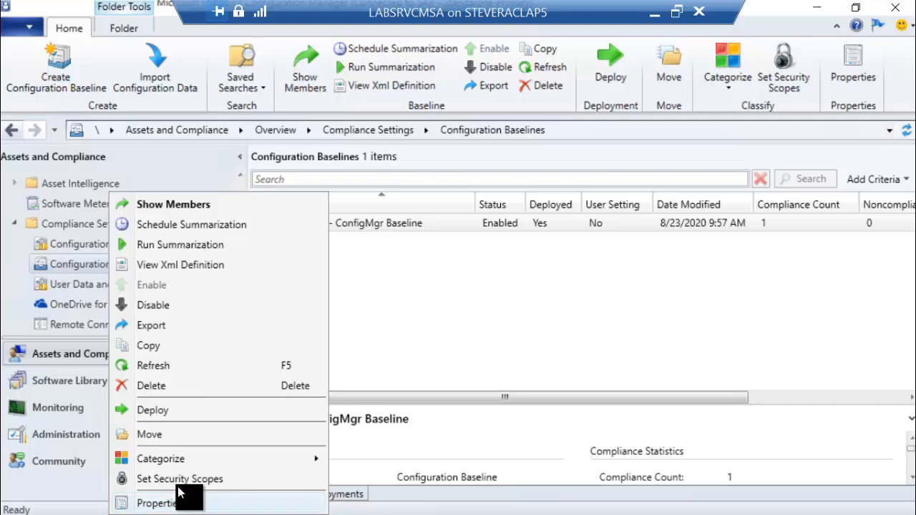
left_click(195, 504)
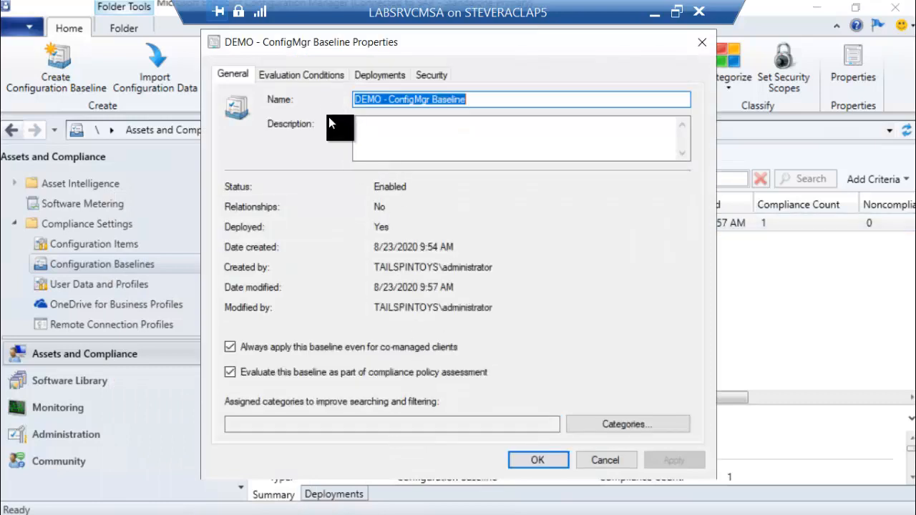
left_click(318, 78)
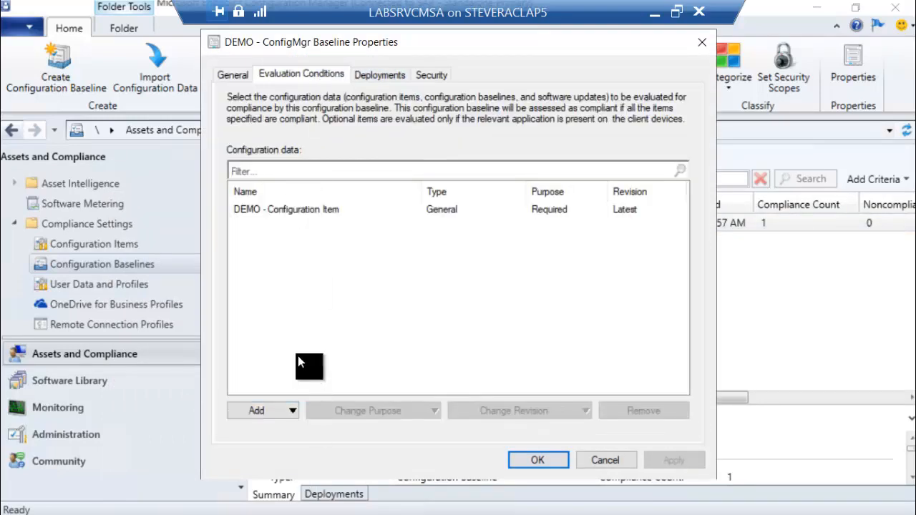
left_click(318, 210)
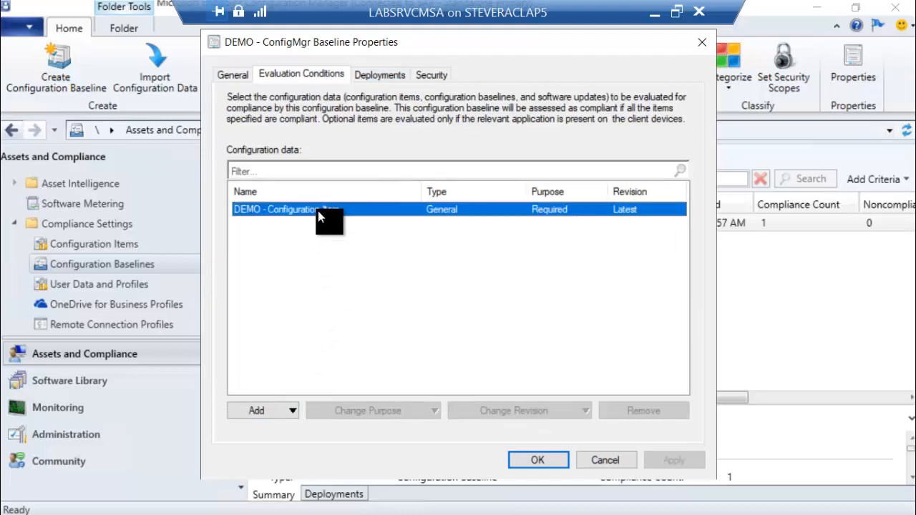
left_click(292, 414)
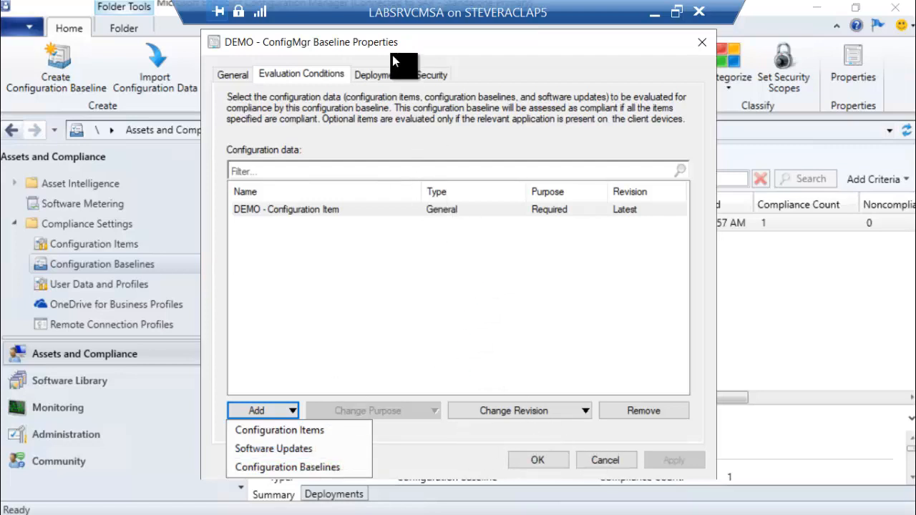
left_click(380, 74)
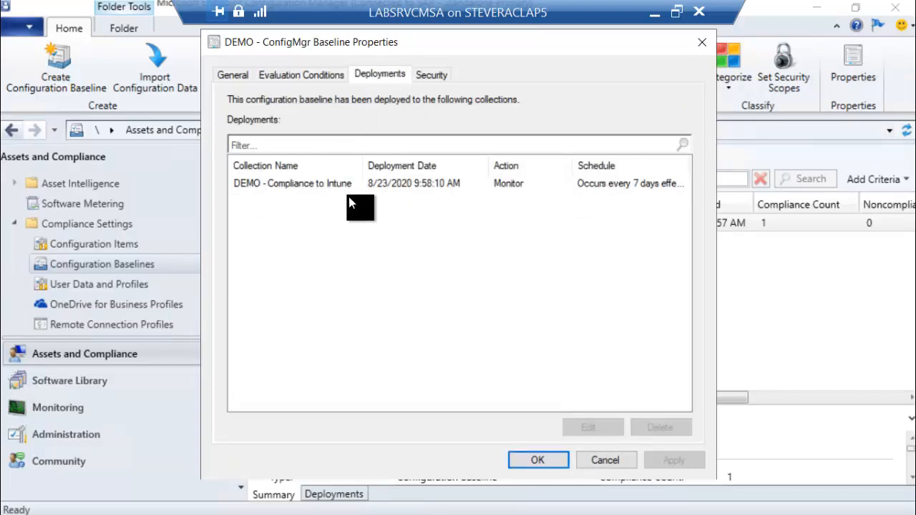
left_click(606, 465)
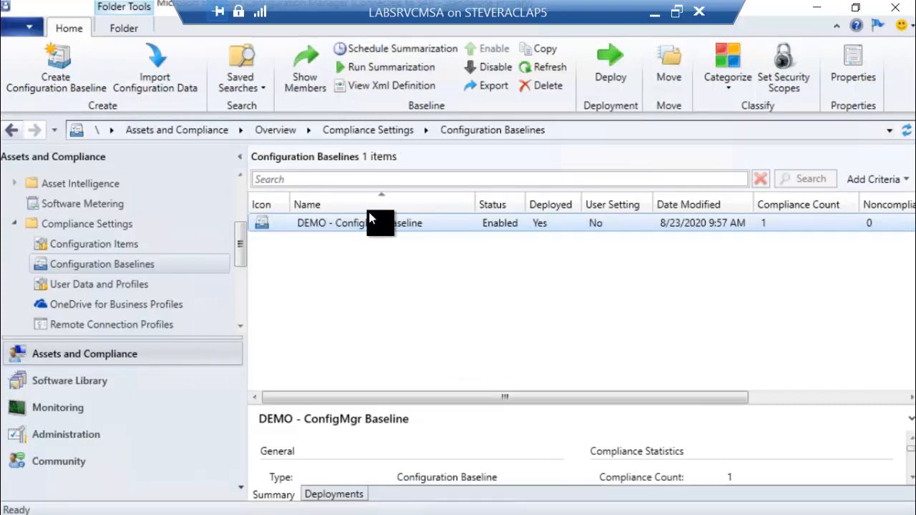
Review the co-managed client and compliance policy assessment options in the general properties of "DEMO - ConfigMgr Baseline", and close them unchanged.
right_click(410, 227)
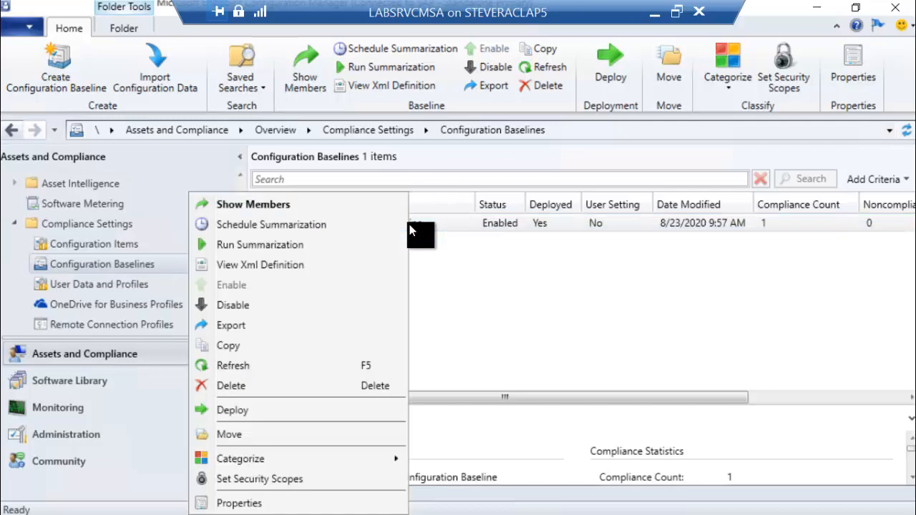
left_click(298, 502)
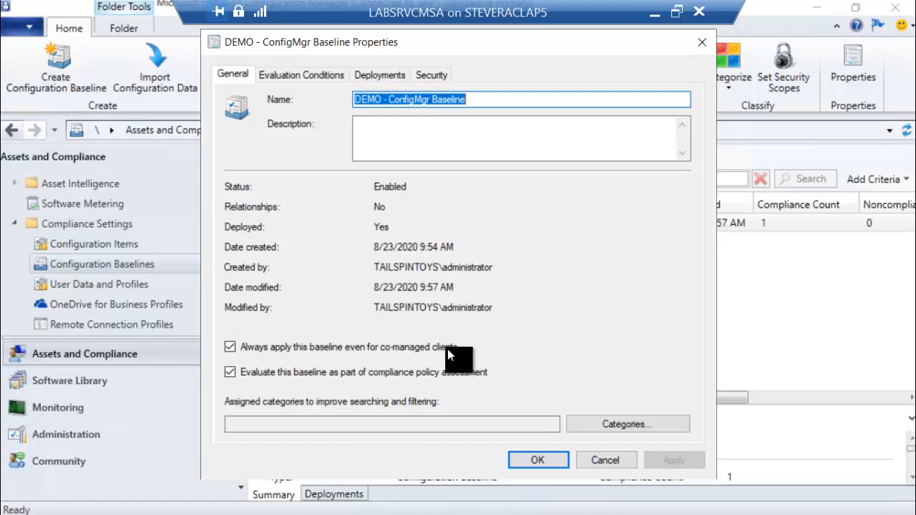
left_click(607, 460)
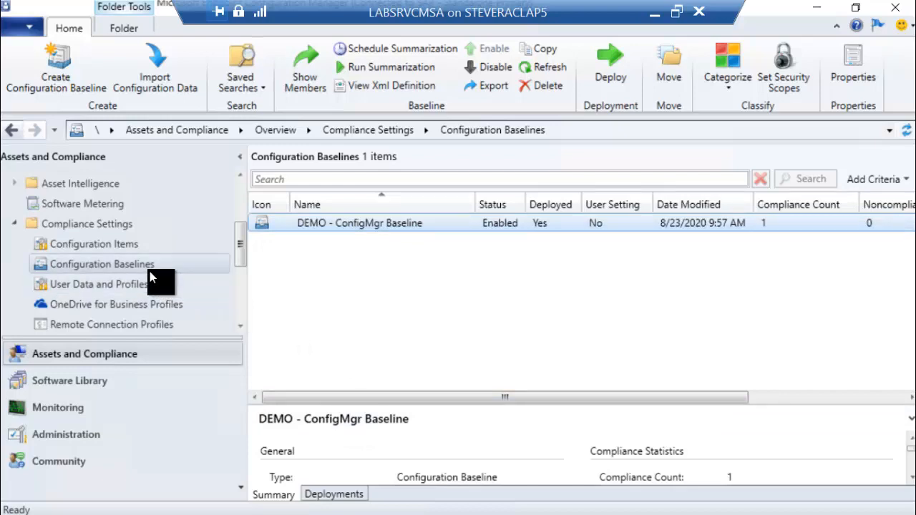
Inspect the compliance rule of the "DEMO - Configuration Item" configuration item, and close the rule and the item's properties without changes.
left_click(116, 246)
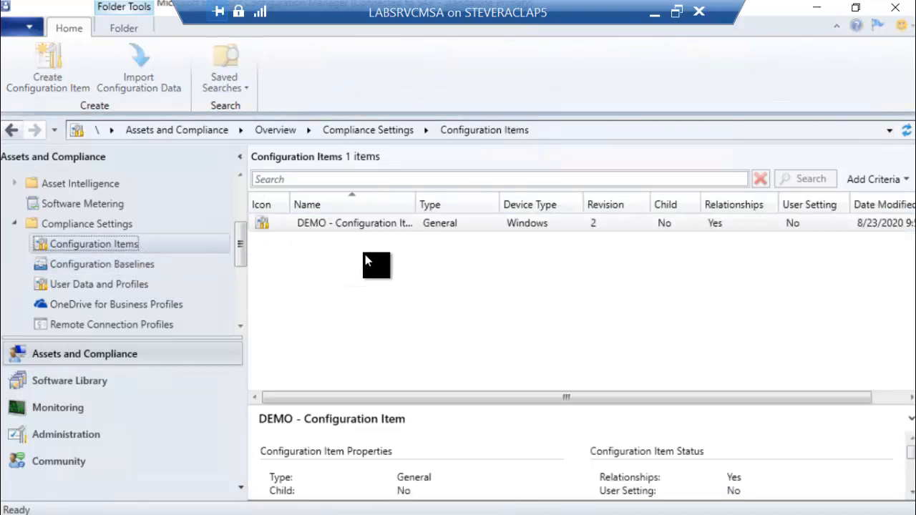
left_click(395, 223)
double_click(395, 224)
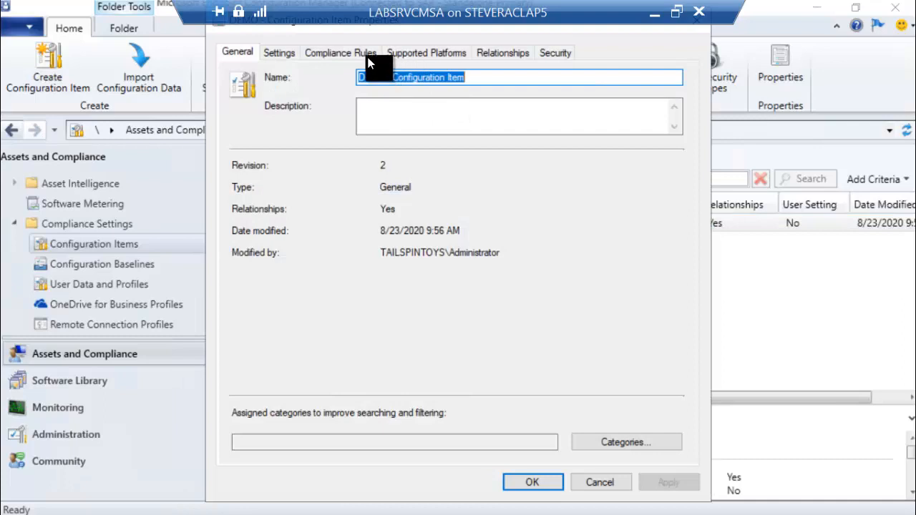
left_click(368, 56)
double_click(353, 176)
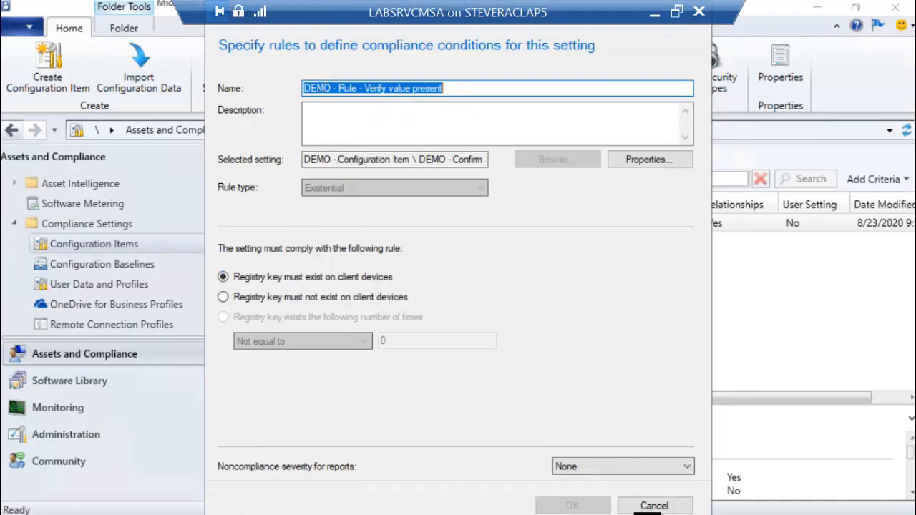
left_click(653, 506)
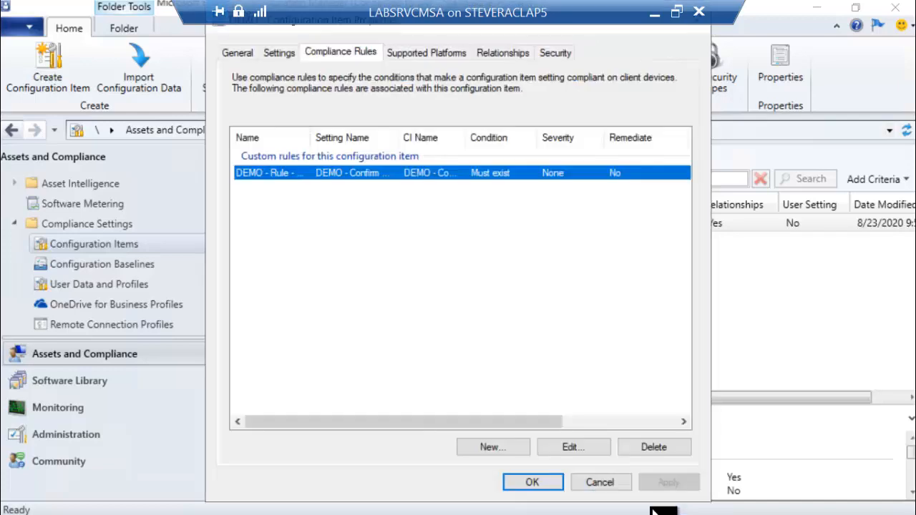
left_click(616, 489)
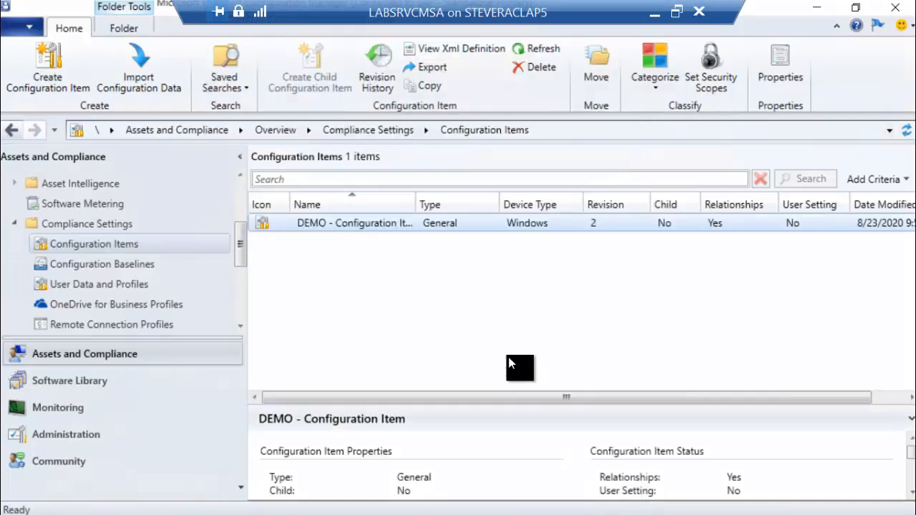
Minimize the remote session and switch to the Microsoft Endpoint Manager admin center in a maximized browser window.
left_click(654, 14)
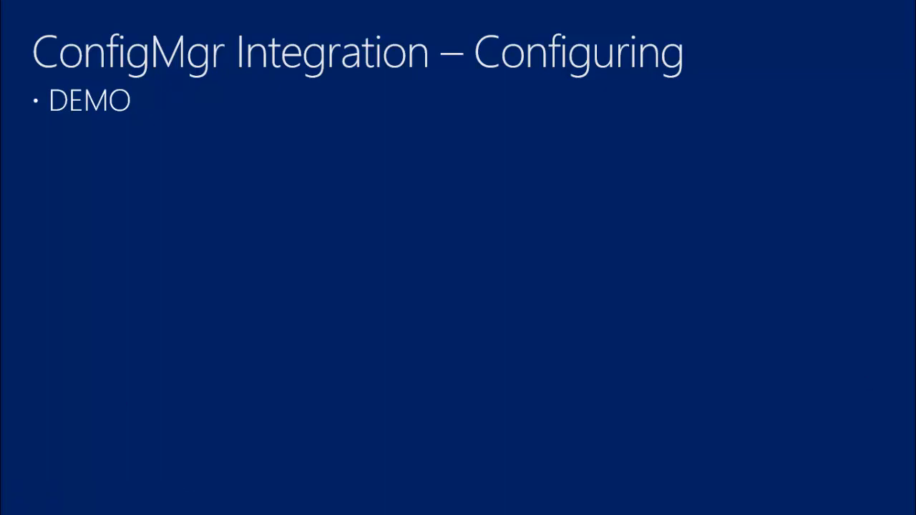
left_click_drag(0, 465, 432, 131)
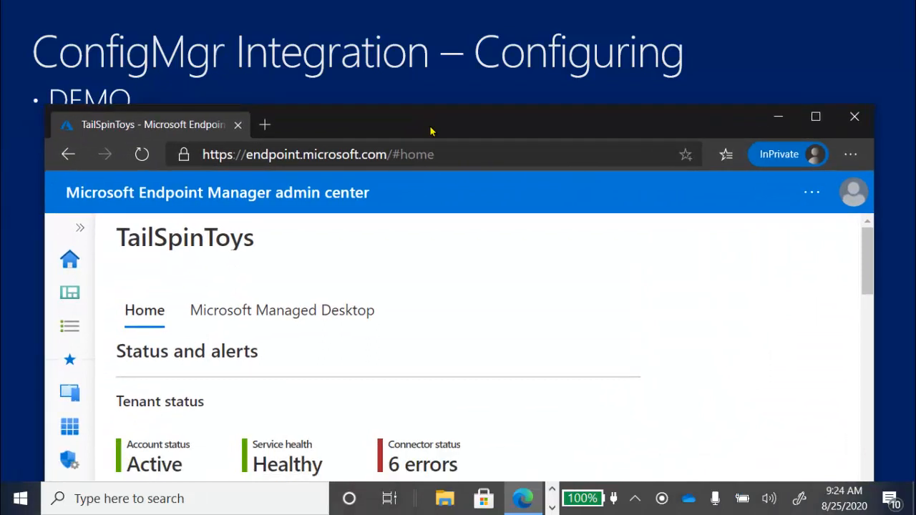
double_click(432, 131)
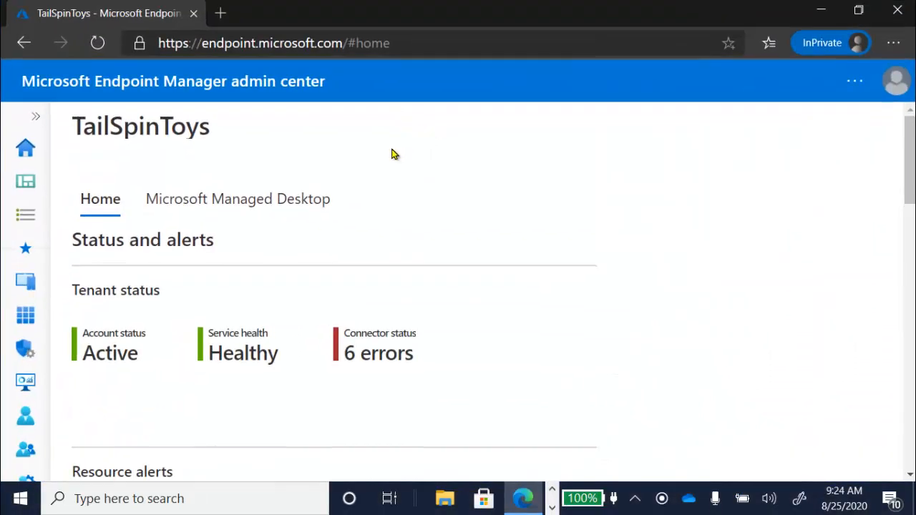
View the list of Windows devices in the admin center, and show the Windows compliance policies.
left_click(40, 121)
left_click(84, 279)
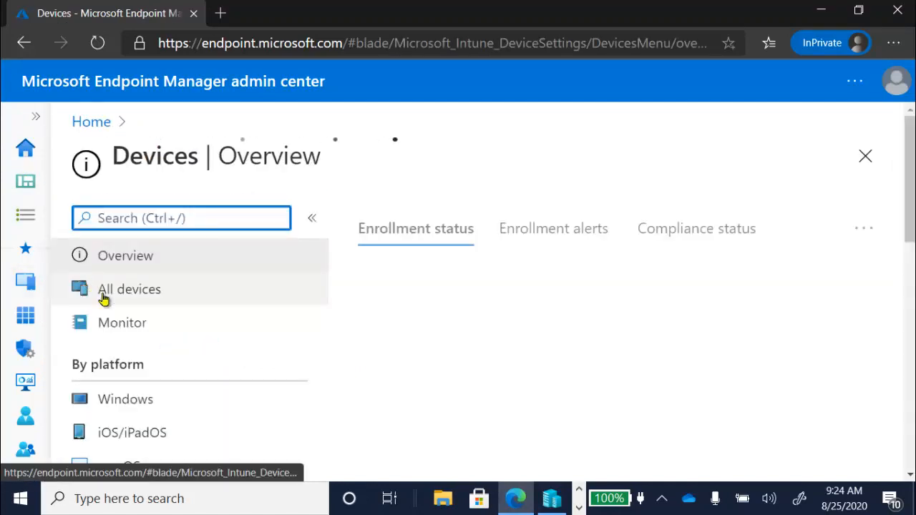
left_click(150, 401)
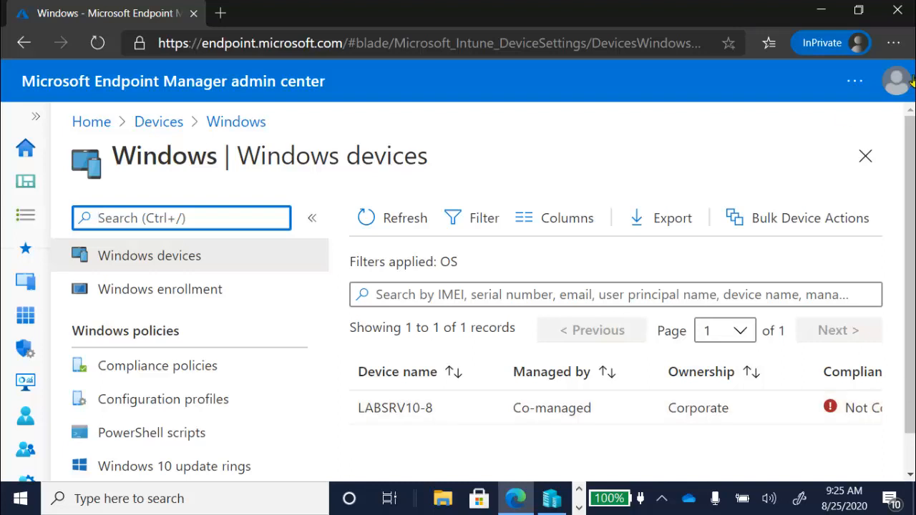
left_click_drag(913, 194, 913, 219)
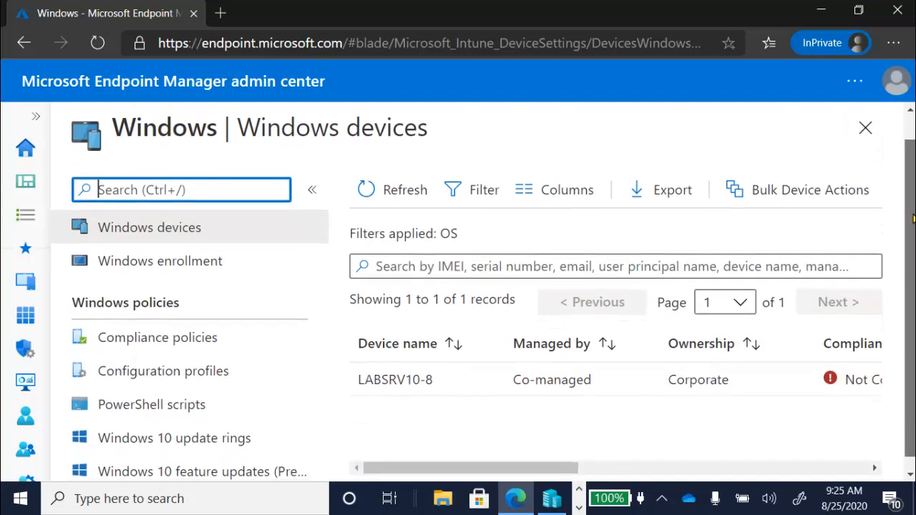
left_click(181, 348)
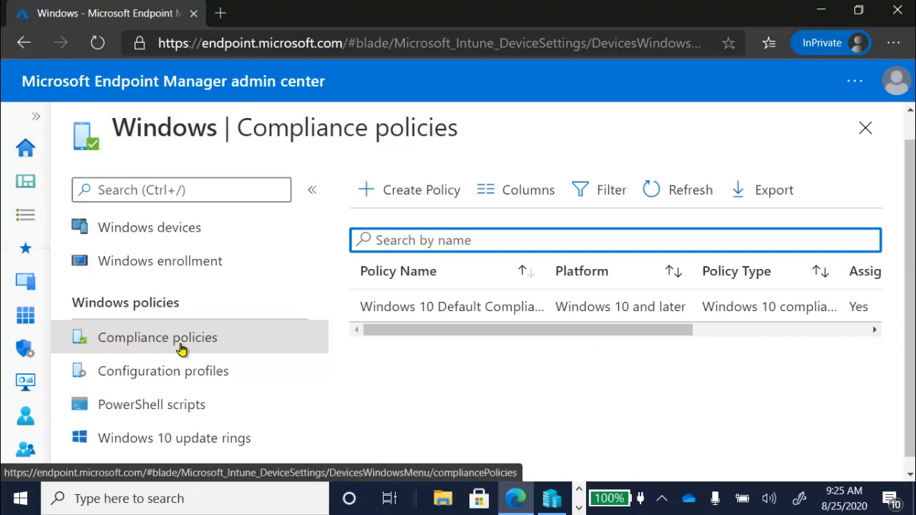
left_click(197, 351)
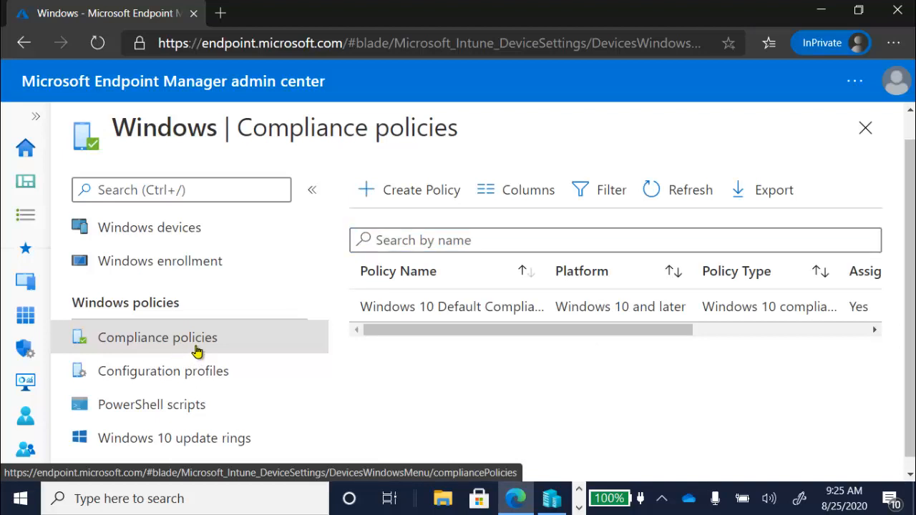
Examine the Configuration Manager Compliance section in the compliance settings of the "Windows 10 Default Compliance" policy.
left_click(432, 316)
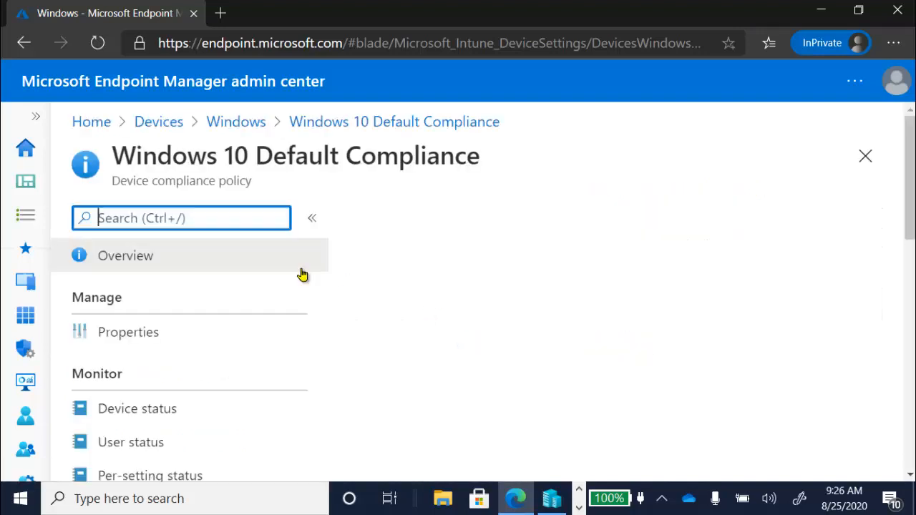
left_click(180, 329)
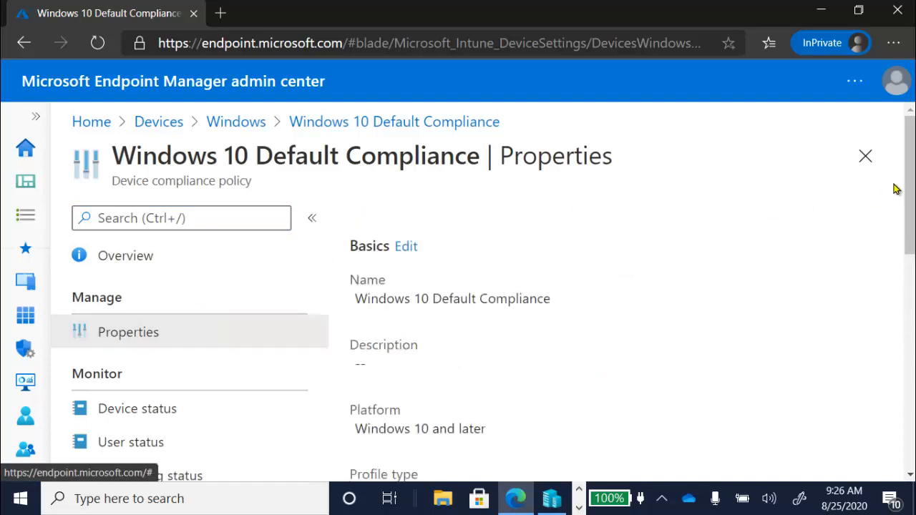
left_click_drag(907, 171, 907, 294)
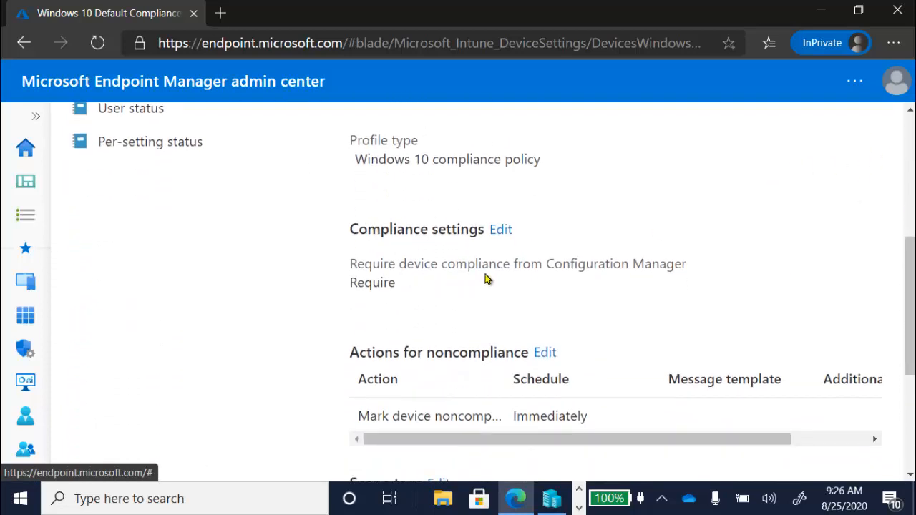
left_click(501, 230)
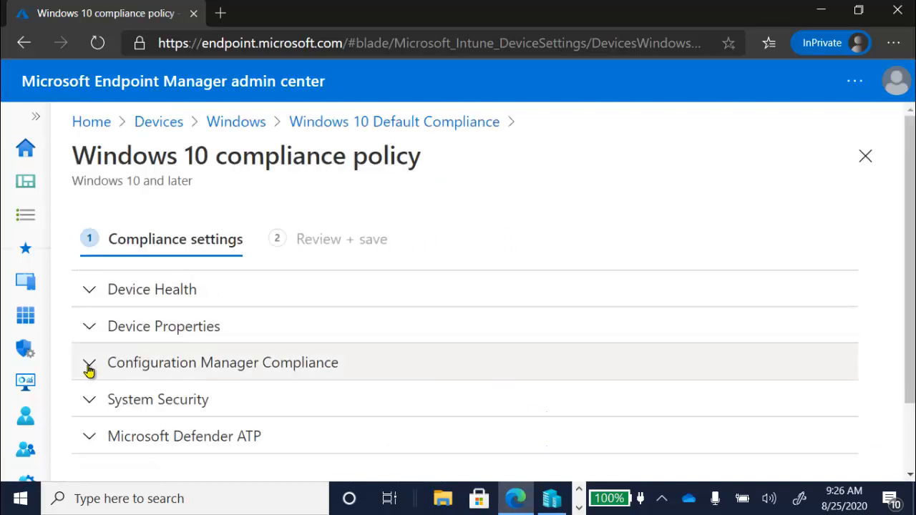
left_click(89, 366)
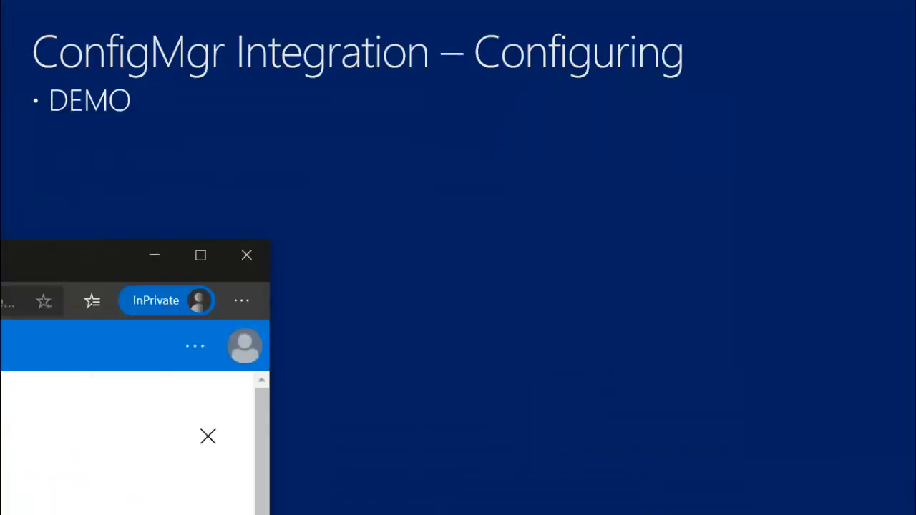
left_click(530, 257)
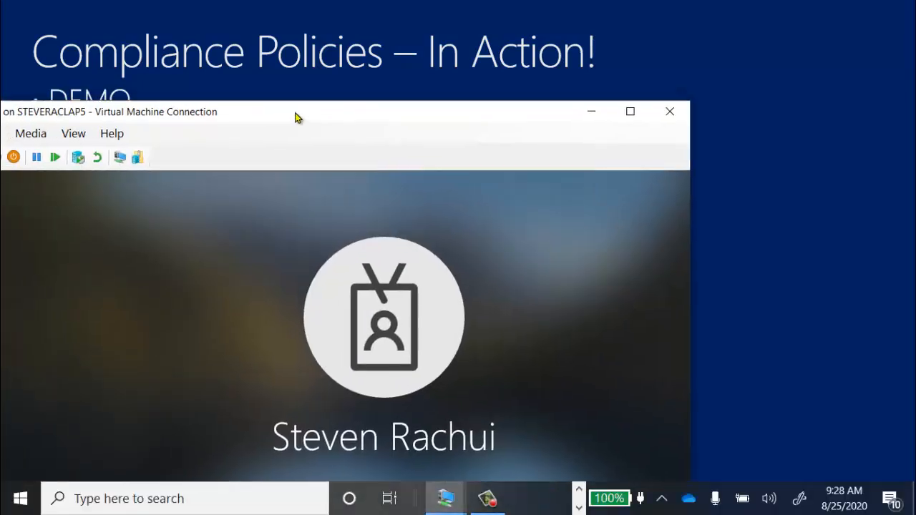
Sign in to the LABSRV10-8 virtual machine with the account password and open Control Panel.
type("••••••••••")
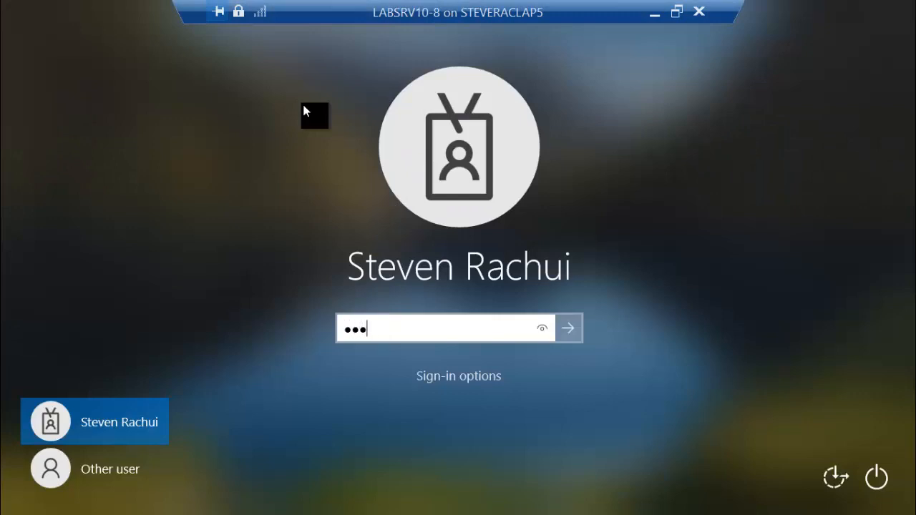
key("Return")
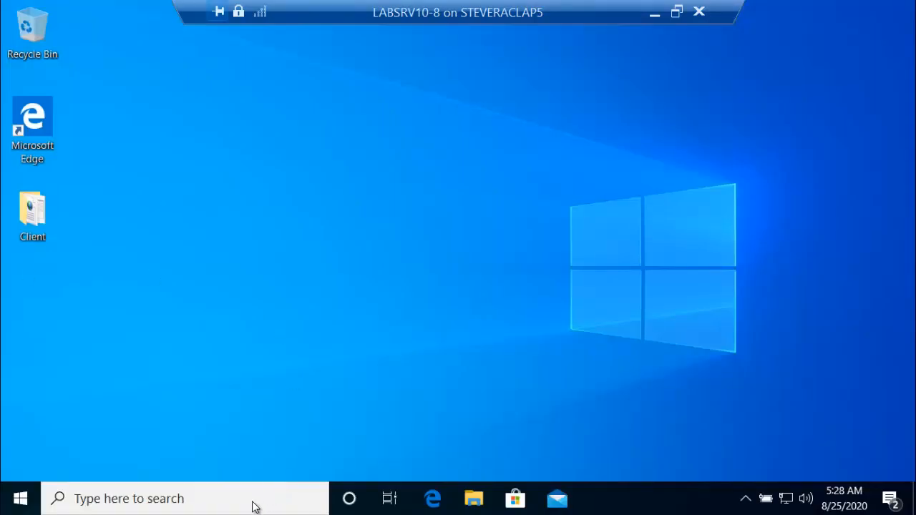
left_click(253, 501)
type("contr")
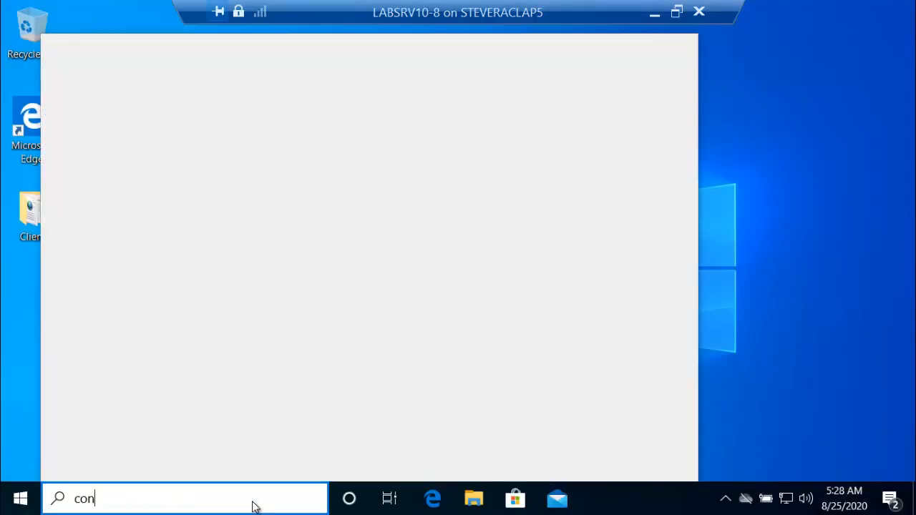
type("ol panel")
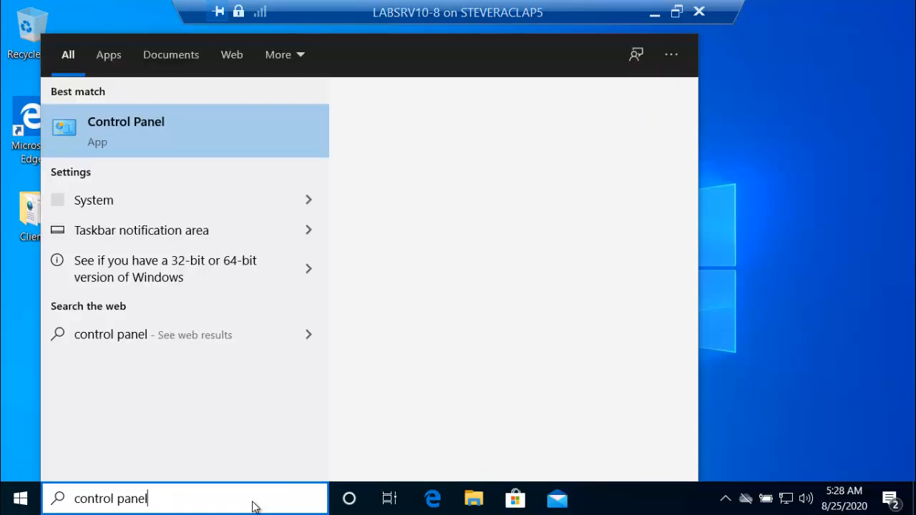
left_click(202, 124)
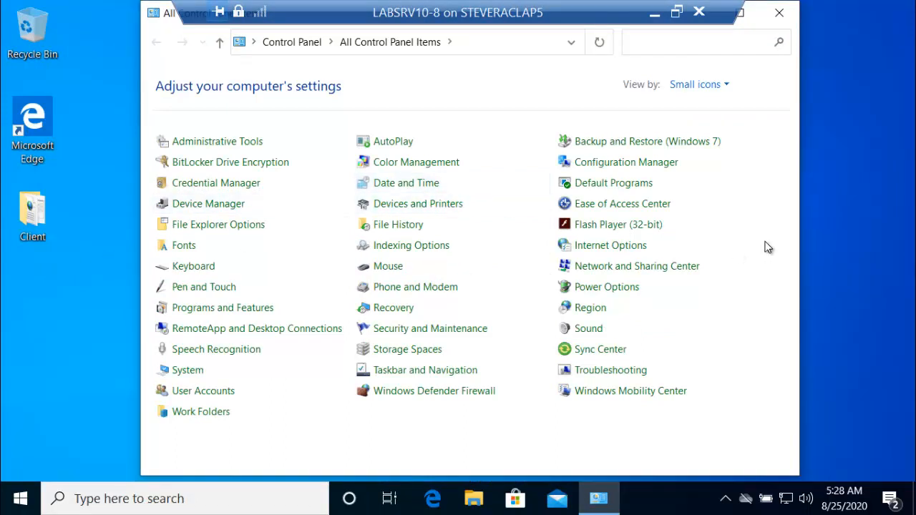
Inspect the Configuration Manager client's general properties, including its co-management and connection details, closing and reopening the properties once.
left_click(651, 165)
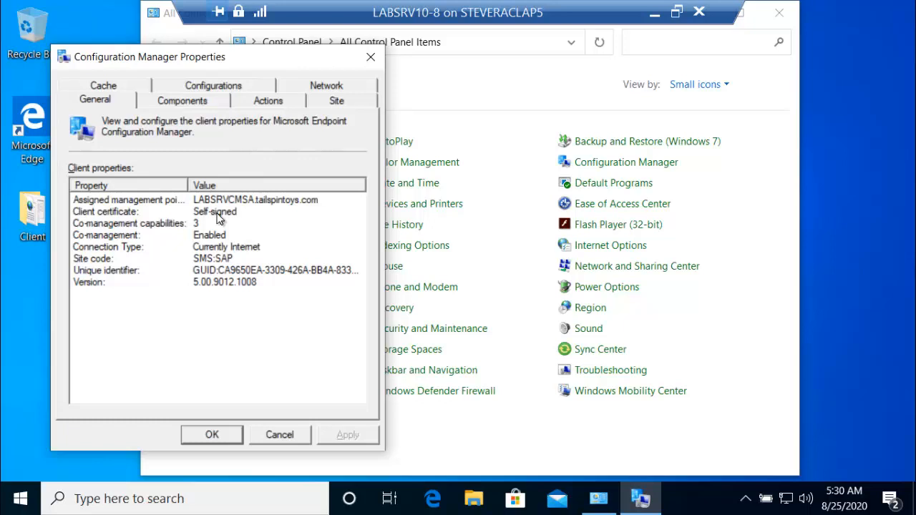
left_click(283, 436)
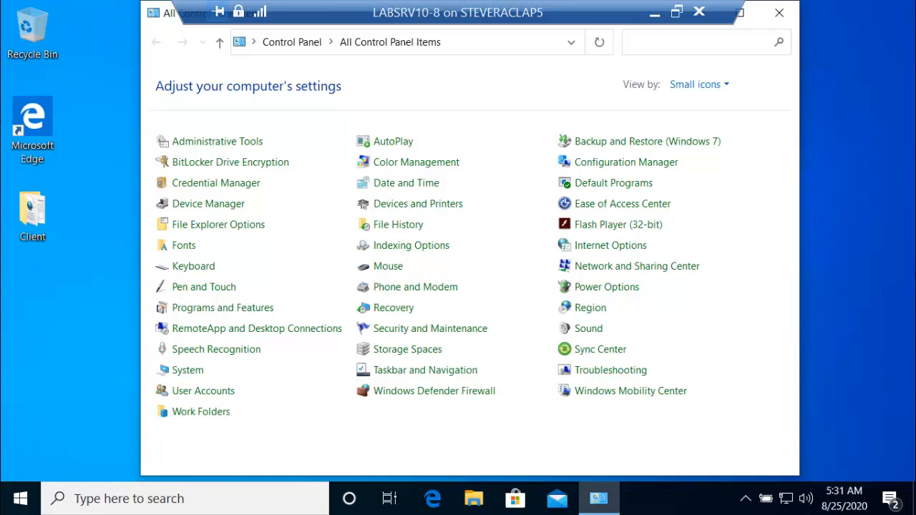
left_click(629, 164)
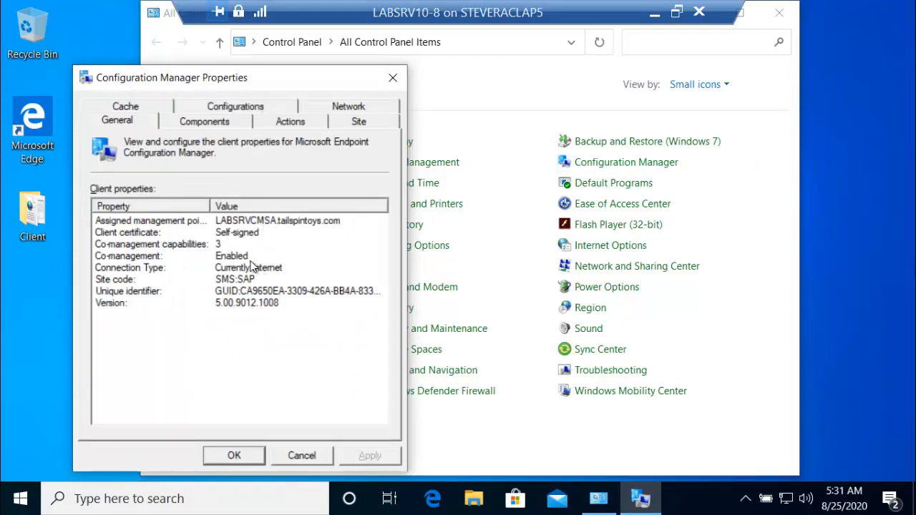
View the client's assigned configuration baselines, widening the Name column to read the full names of the DEMO baselines.
left_click(250, 106)
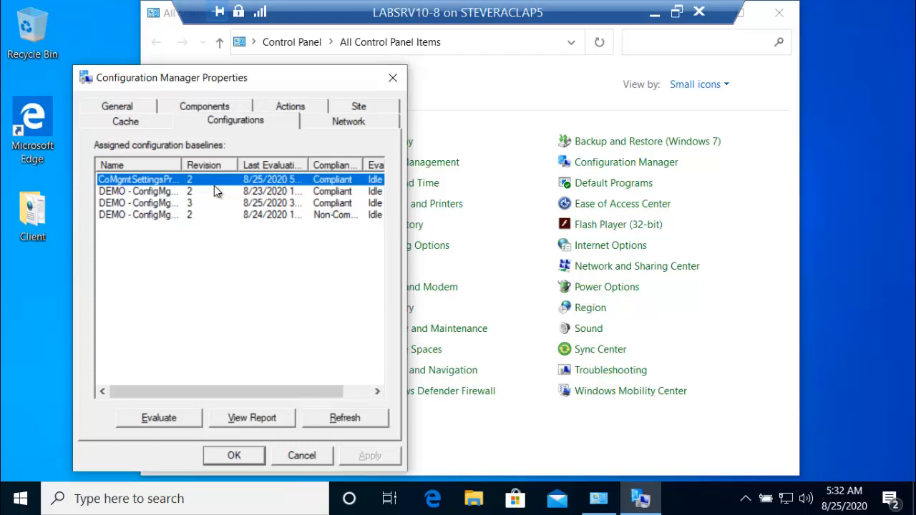
left_click_drag(185, 162, 262, 165)
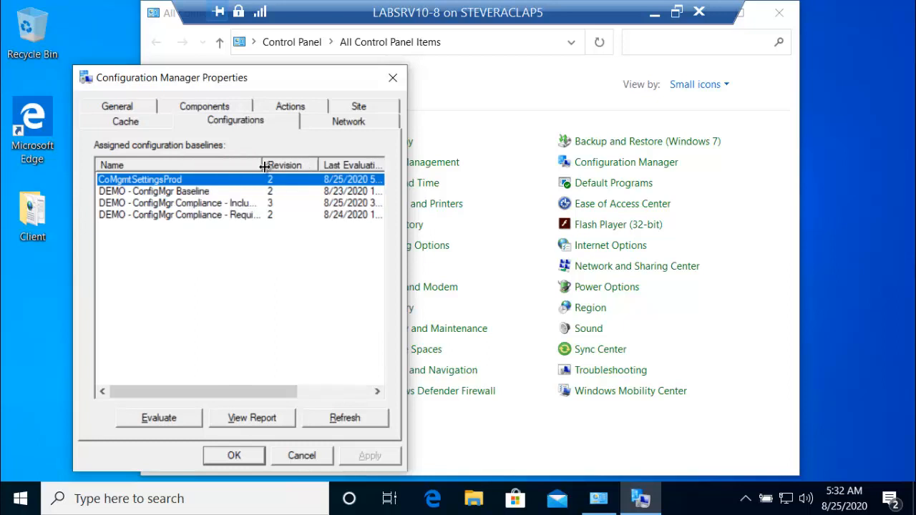
left_click(188, 193)
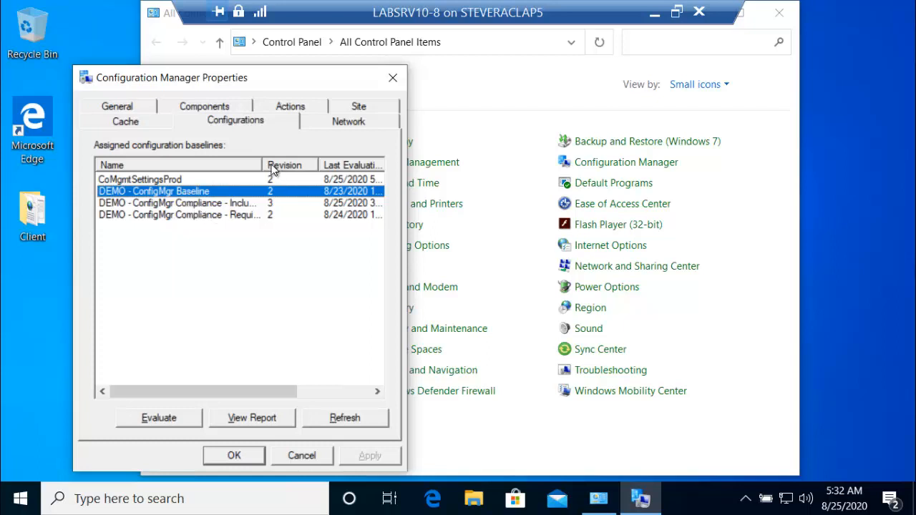
left_click_drag(264, 161, 325, 164)
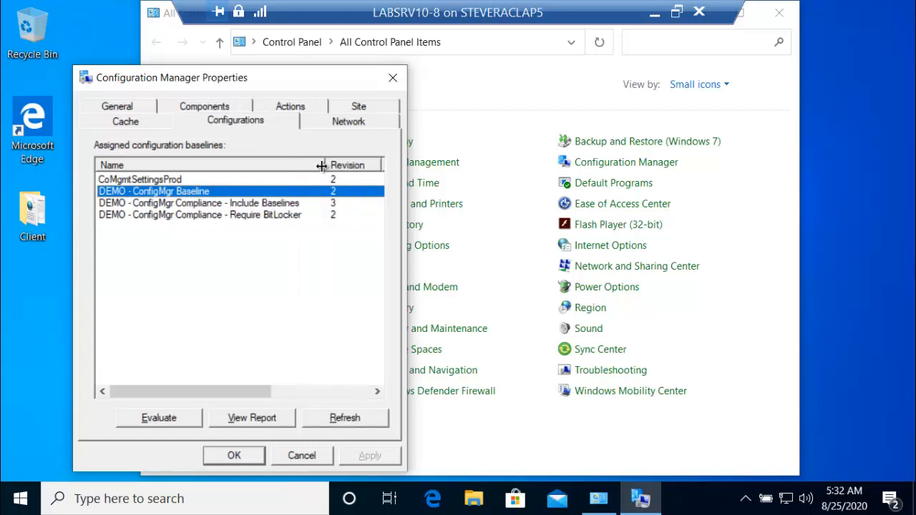
left_click(284, 205)
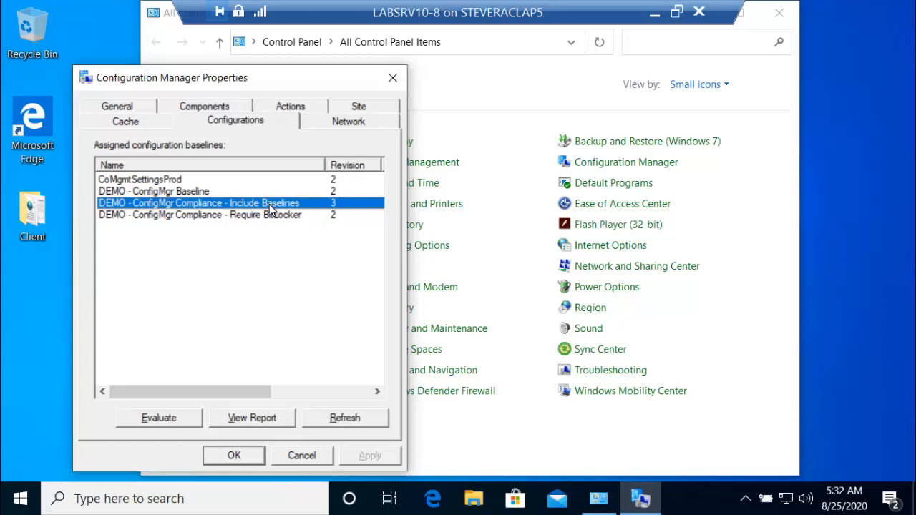
left_click(234, 192)
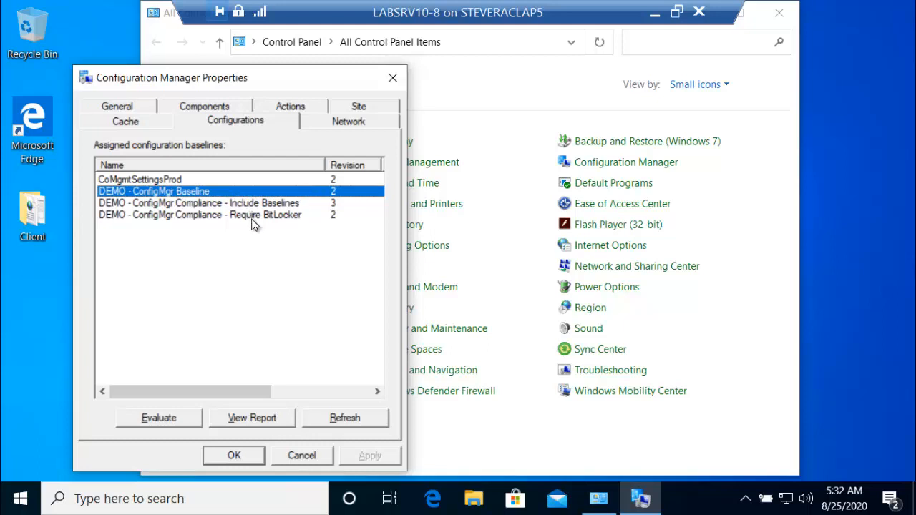
Evaluate the "DEMO - ConfigMgr Compliance - Require BitLocker" baseline, and refresh the list to check its evaluation and compliance columns.
left_click(252, 216)
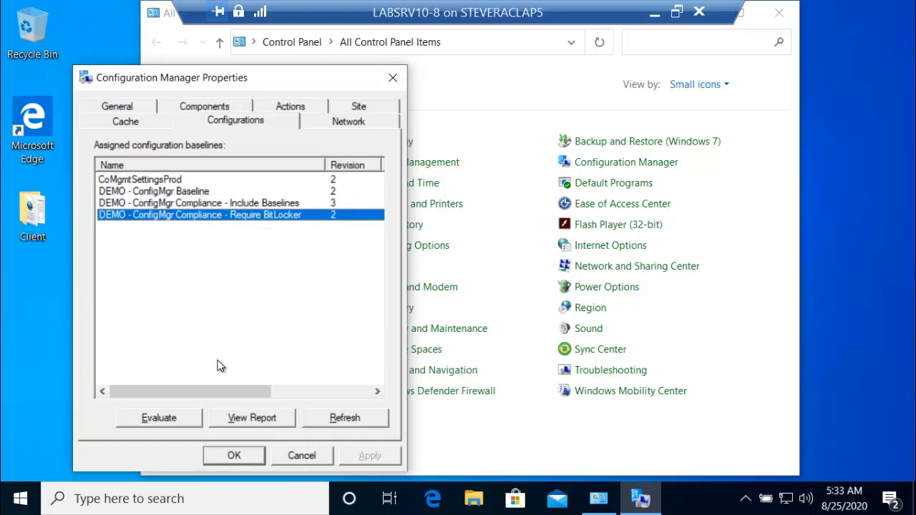
left_click_drag(224, 393, 339, 393)
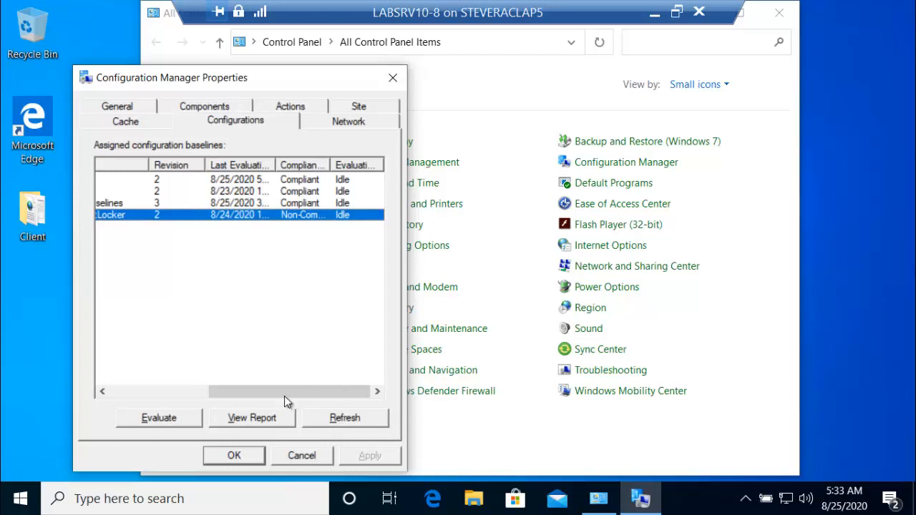
left_click(166, 426)
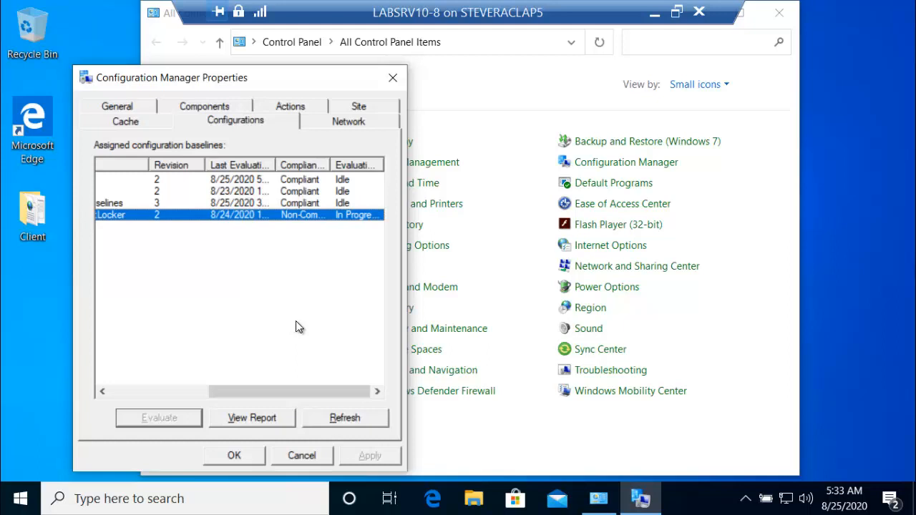
left_click(345, 420)
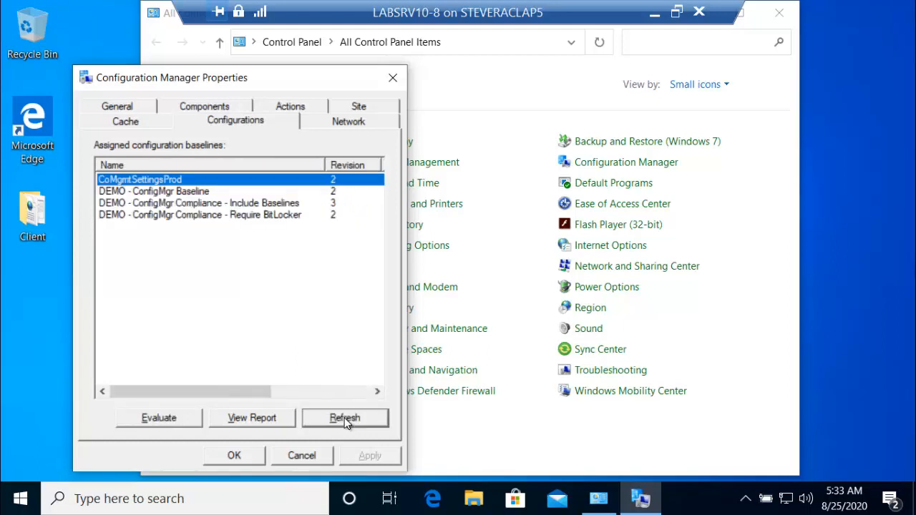
left_click_drag(232, 390, 332, 400)
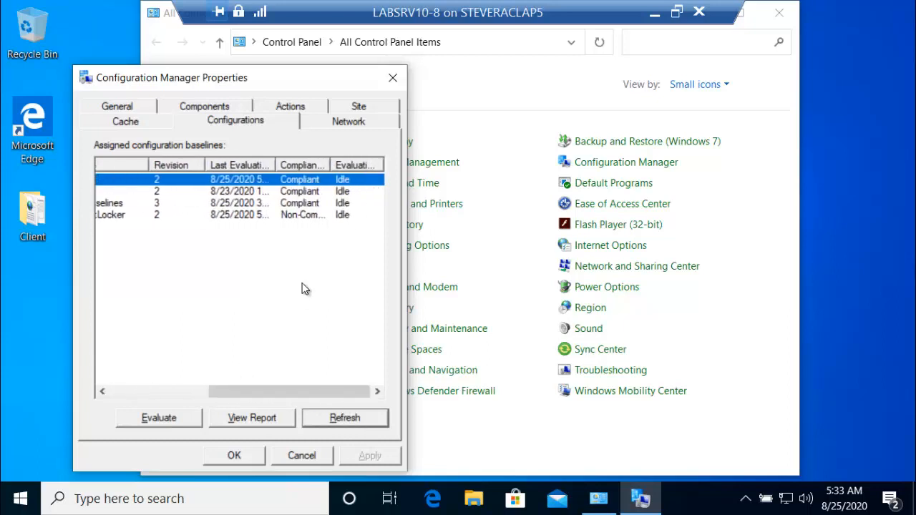
Review the compliance report of the Require BitLocker baseline, allowing the elevation request, and close the report and the client properties.
left_click(302, 216)
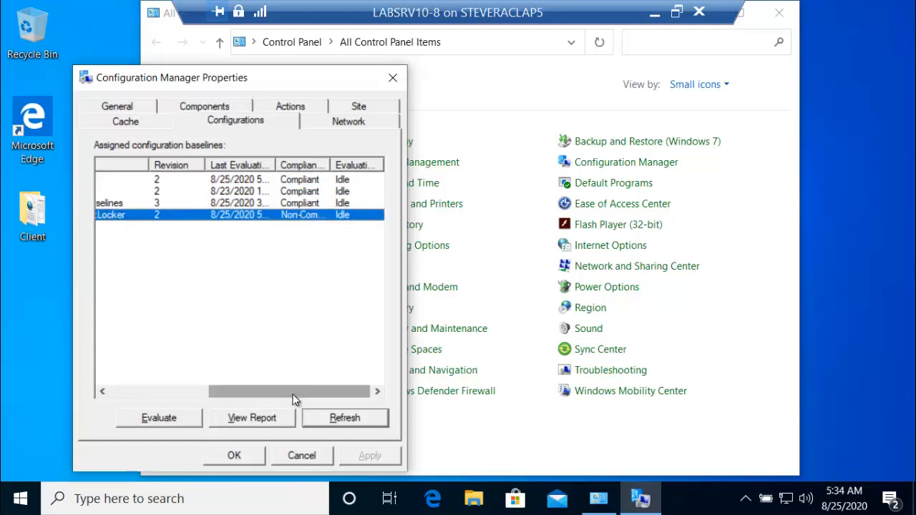
left_click(273, 420)
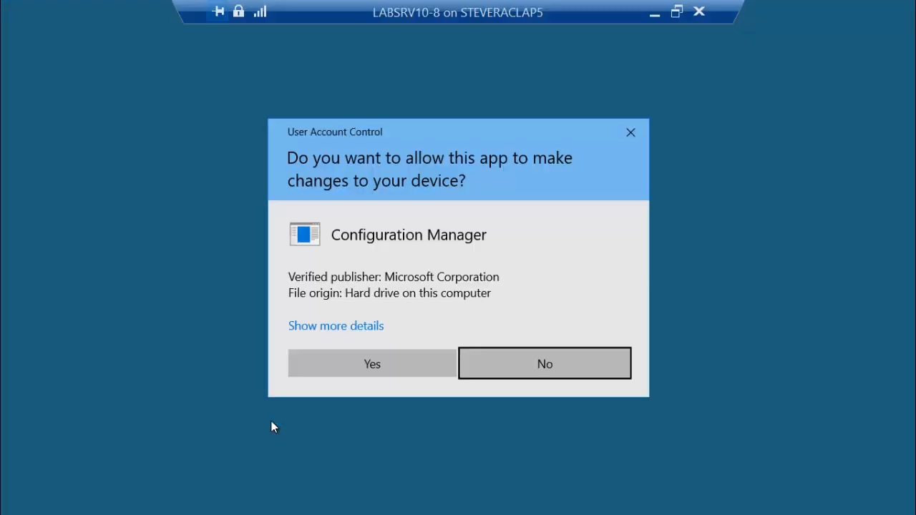
left_click(358, 372)
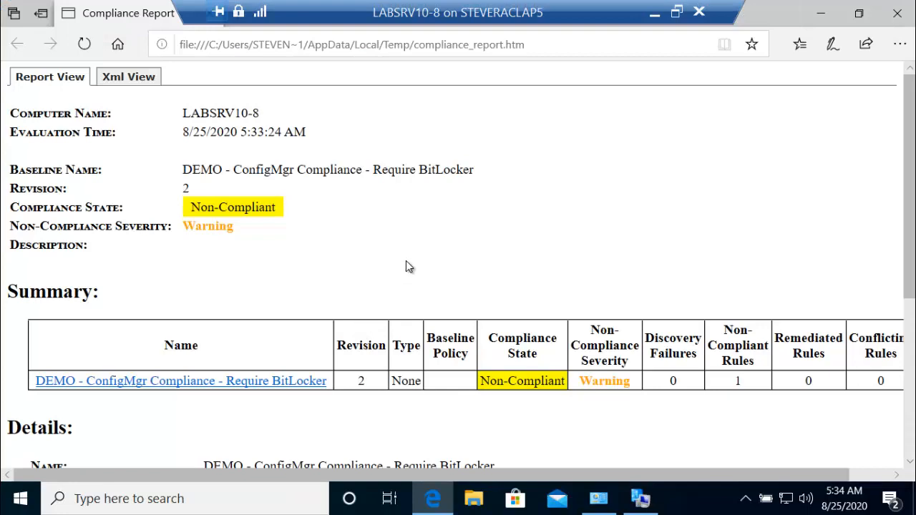
scroll(406, 266, "down", 4)
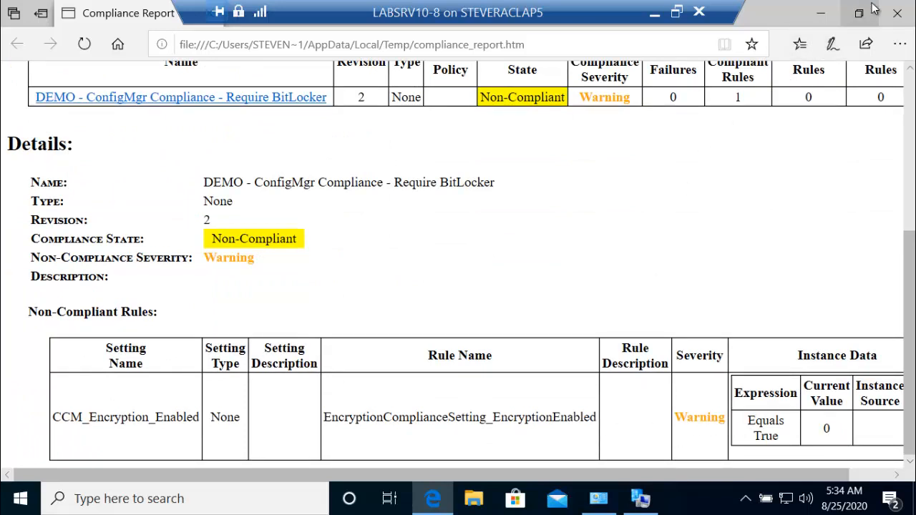
left_click(897, 11)
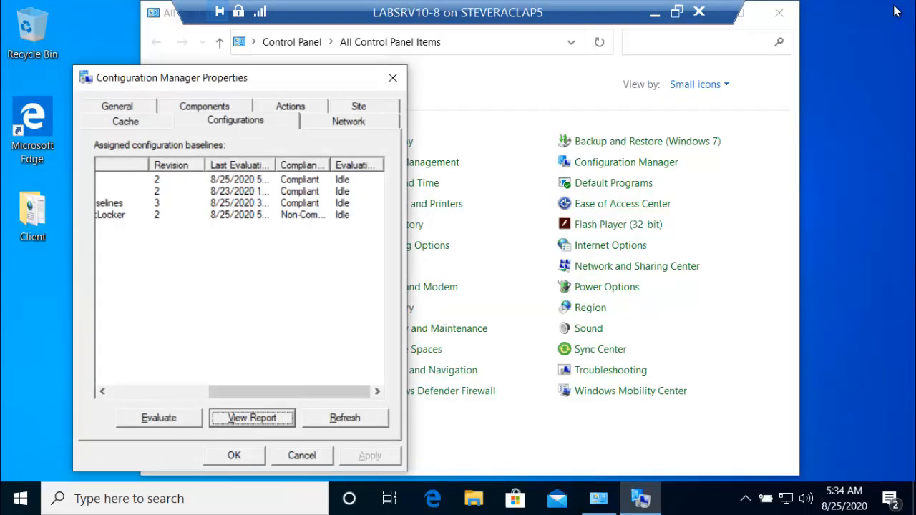
left_click(392, 74)
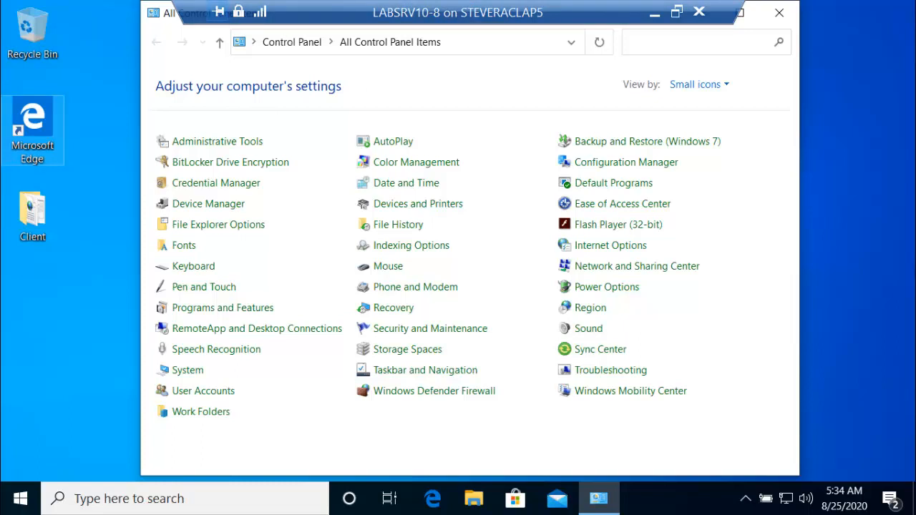
Switch to the Microsoft Endpoint Manager admin center in a maximized browser window and view the list of Windows devices.
left_click_drag(0, 372, 521, 120)
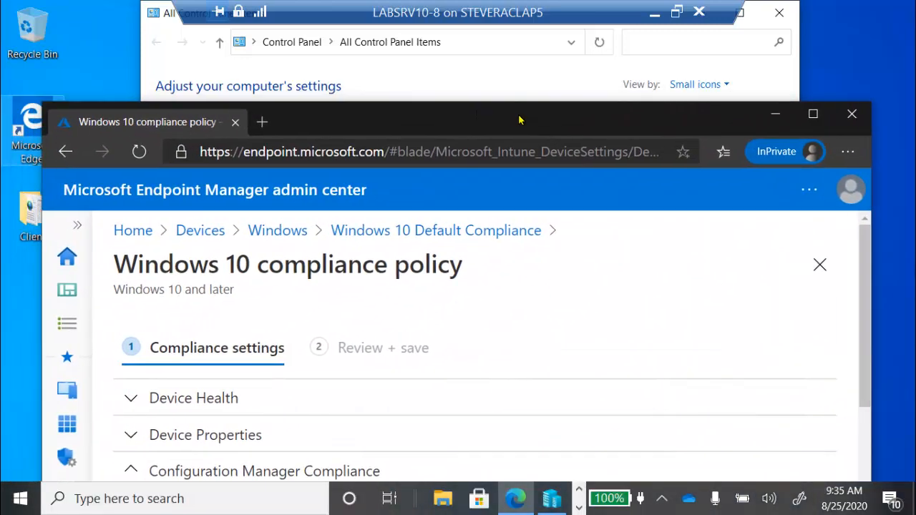
double_click(520, 121)
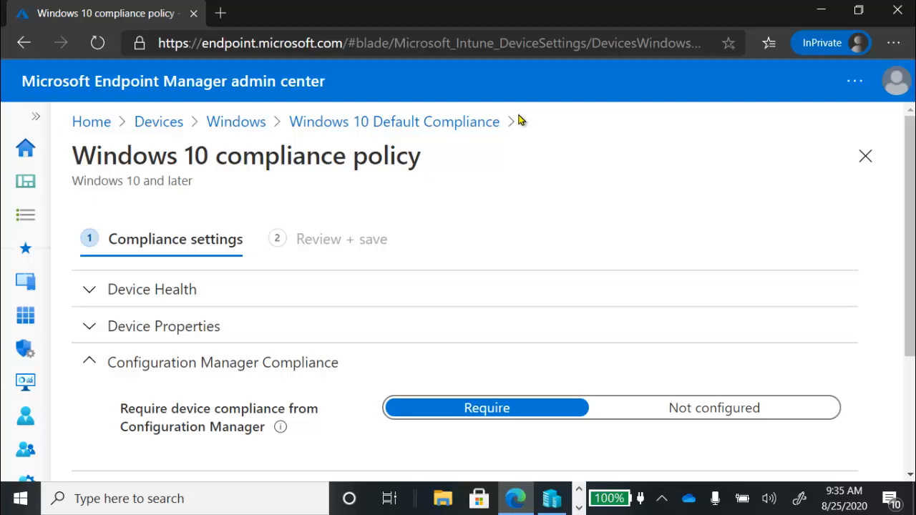
left_click(35, 112)
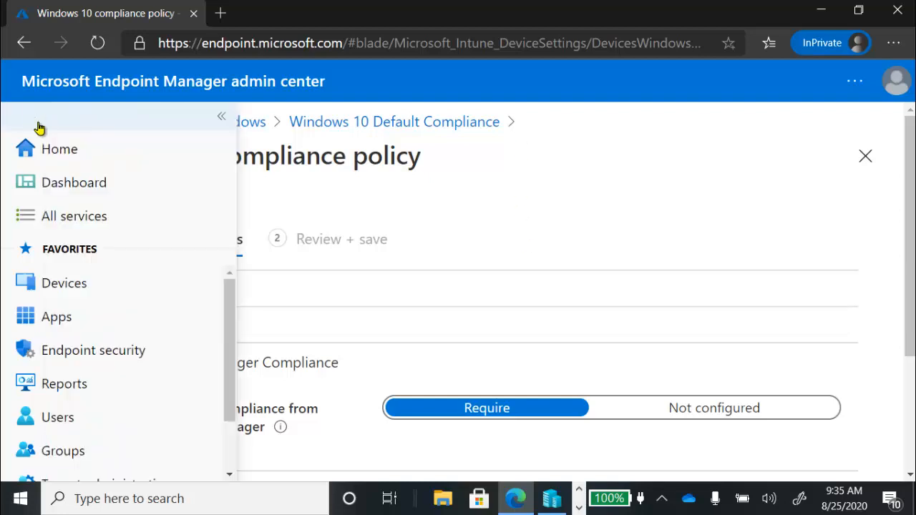
left_click(85, 294)
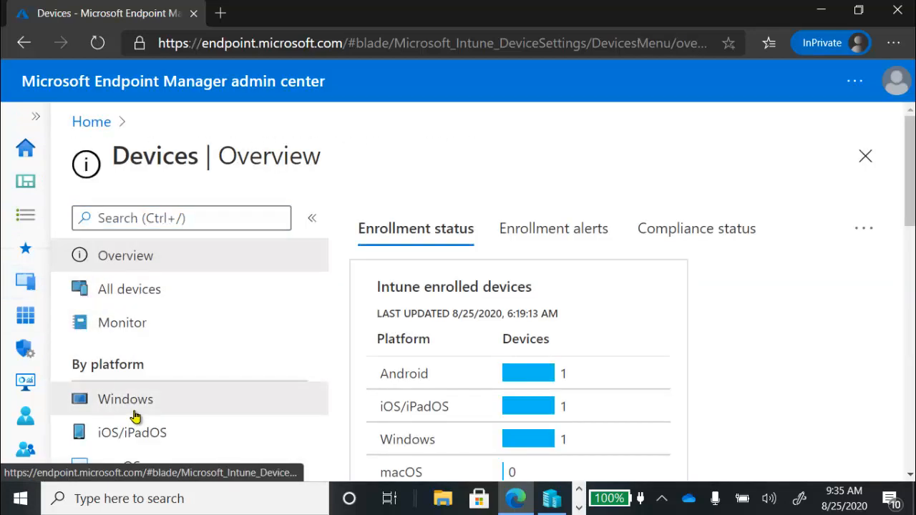
left_click(135, 415)
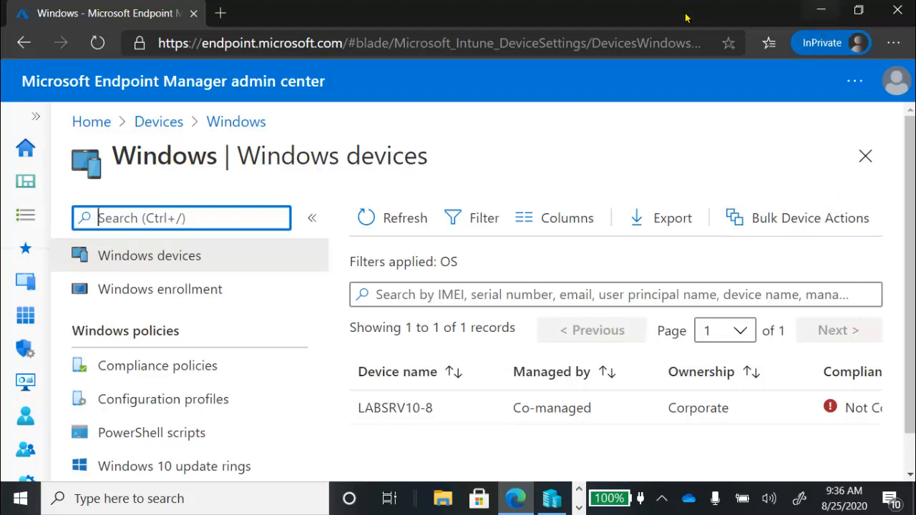
Switch to the LABSRV10-8 client, search for "company", and launch Company Portal in a maximized window.
left_click(821, 15)
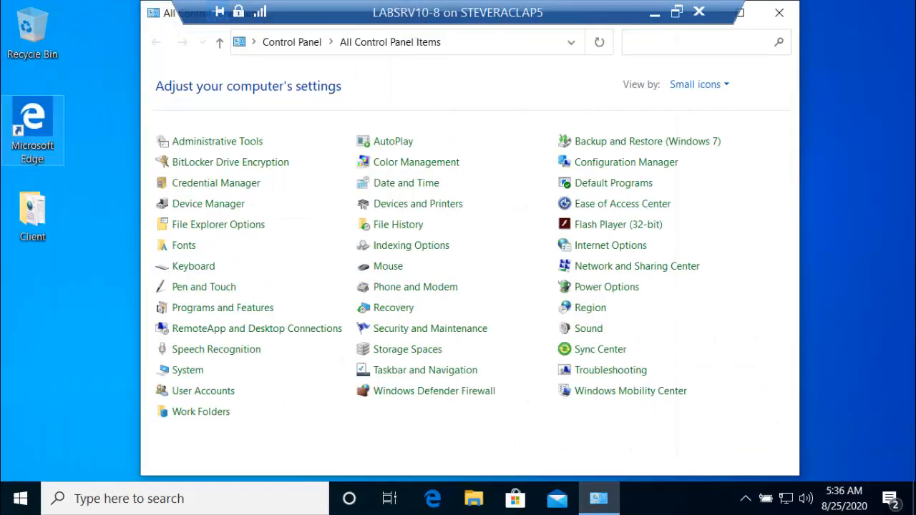
left_click(268, 497)
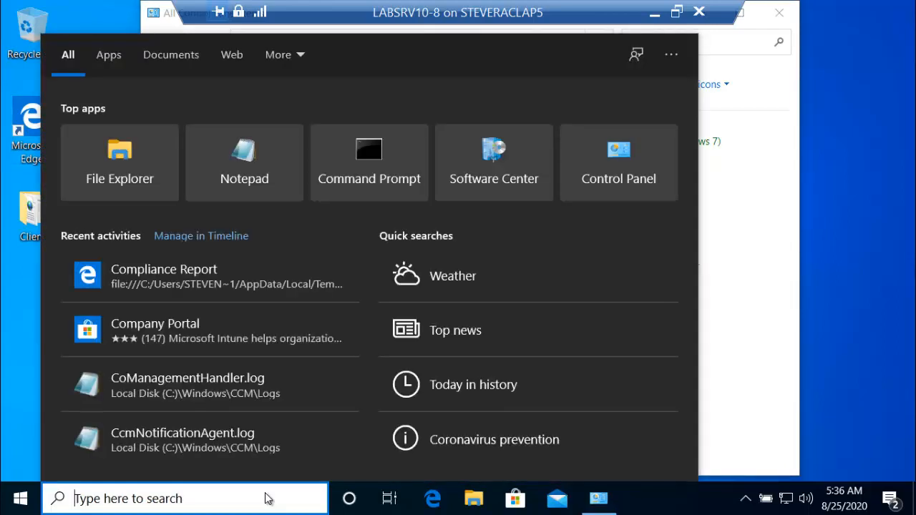
type("co")
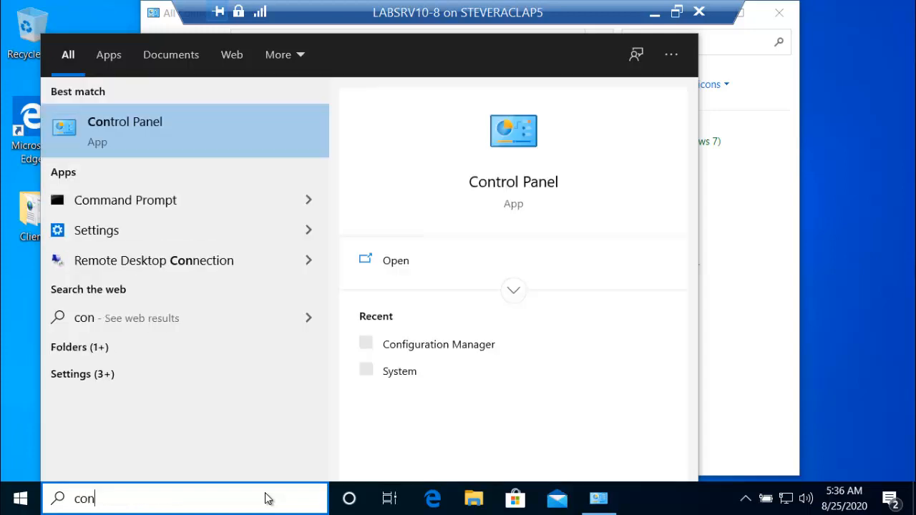
type("mp")
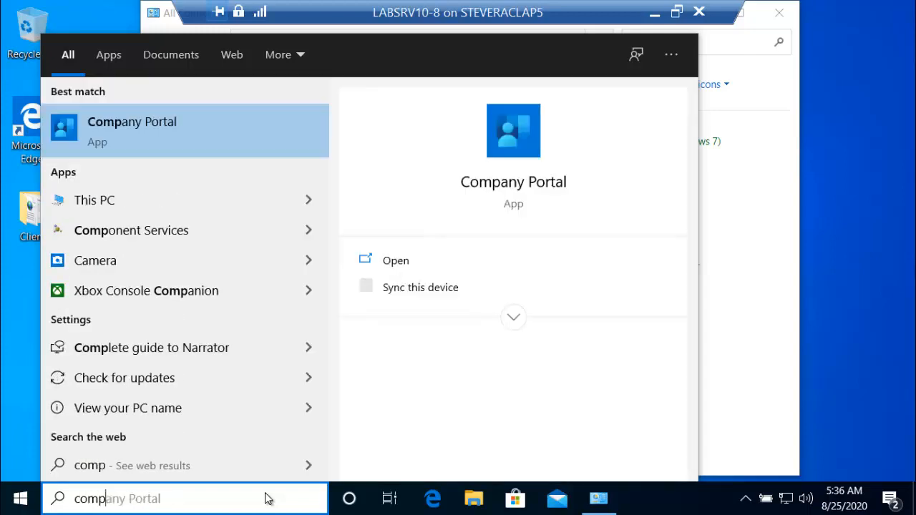
type("any")
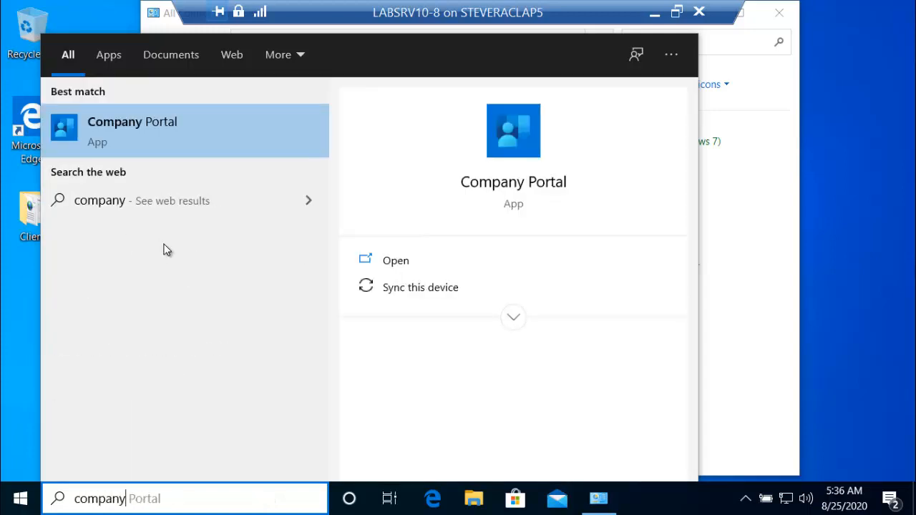
left_click(180, 135)
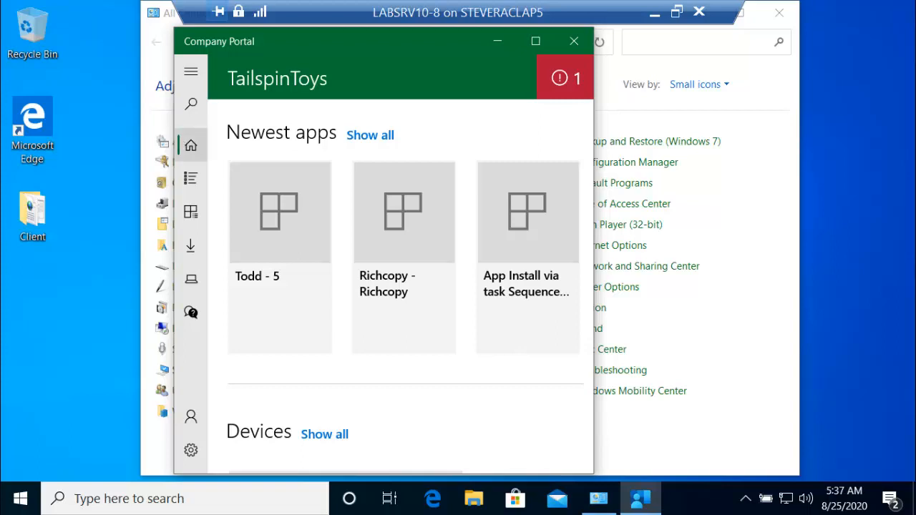
double_click(395, 43)
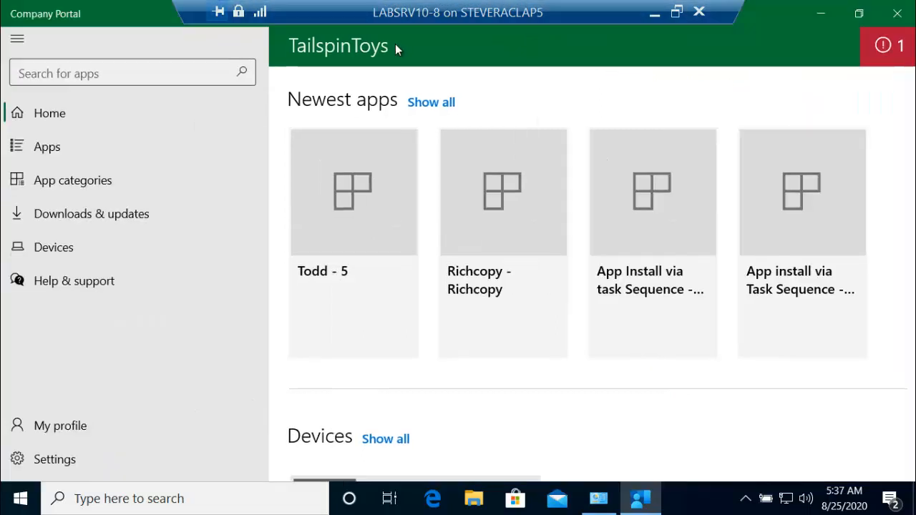
Review LABSRV10-8's device status in Company Portal with the security settings details expanded, run an access check, and close the app.
left_click(69, 252)
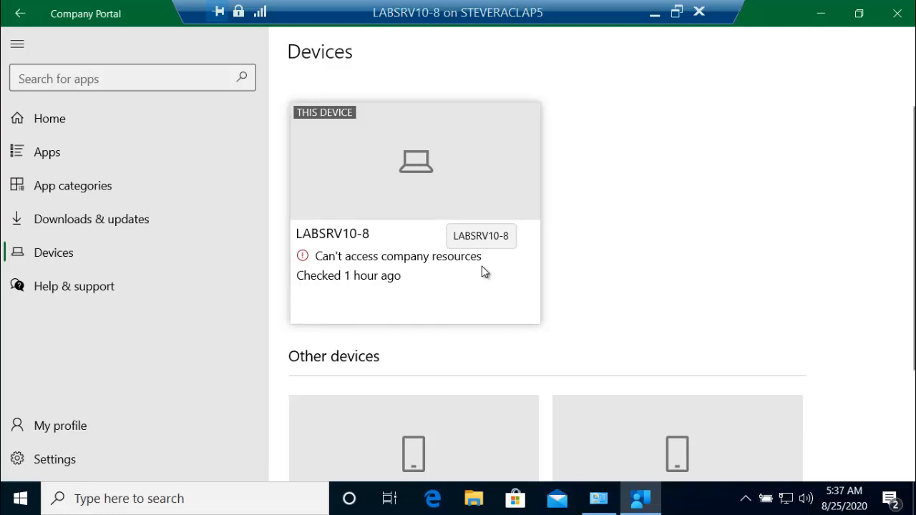
left_click(431, 286)
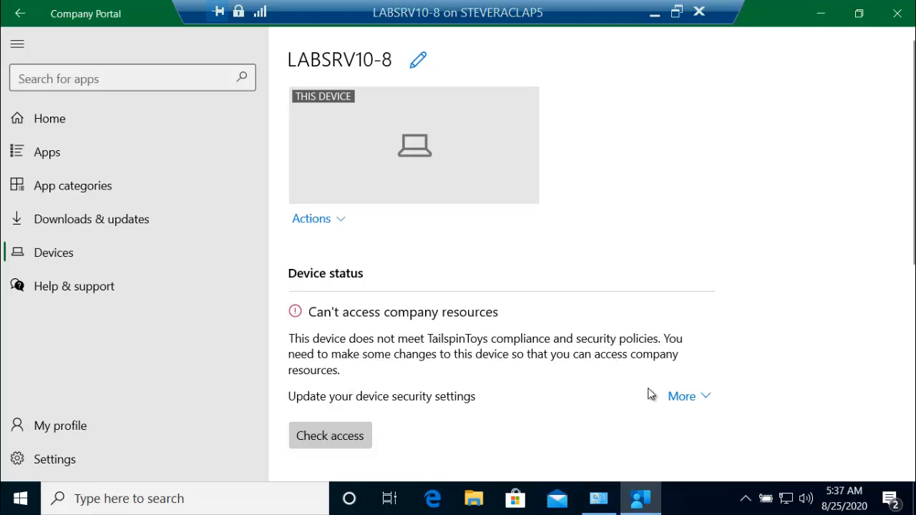
left_click(686, 397)
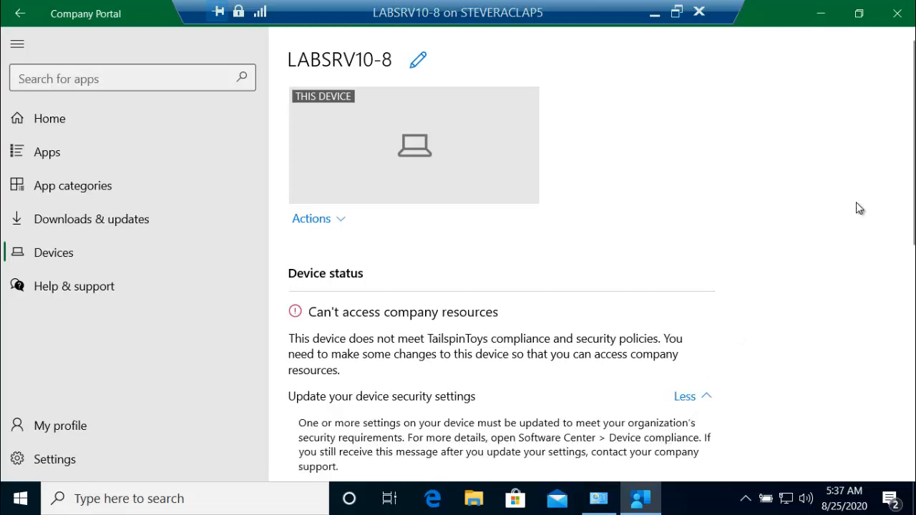
left_click_drag(908, 146, 912, 219)
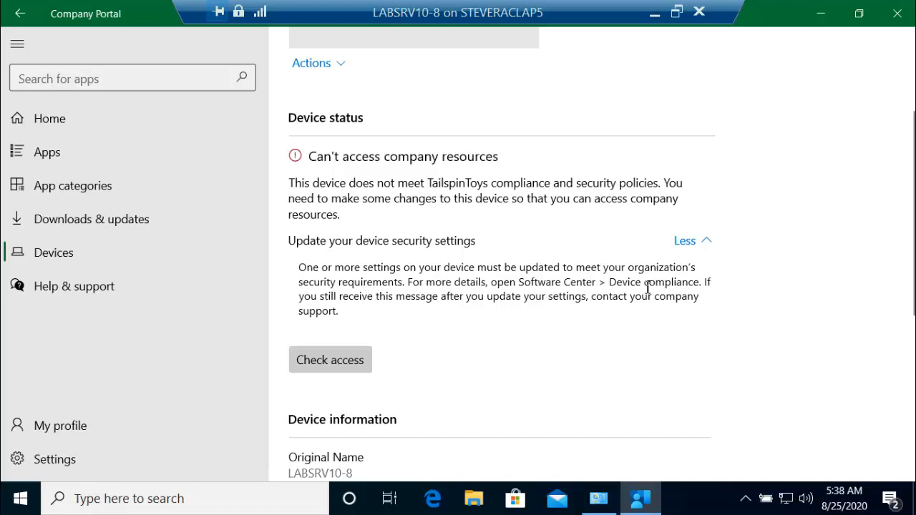
left_click(355, 359)
left_click(896, 12)
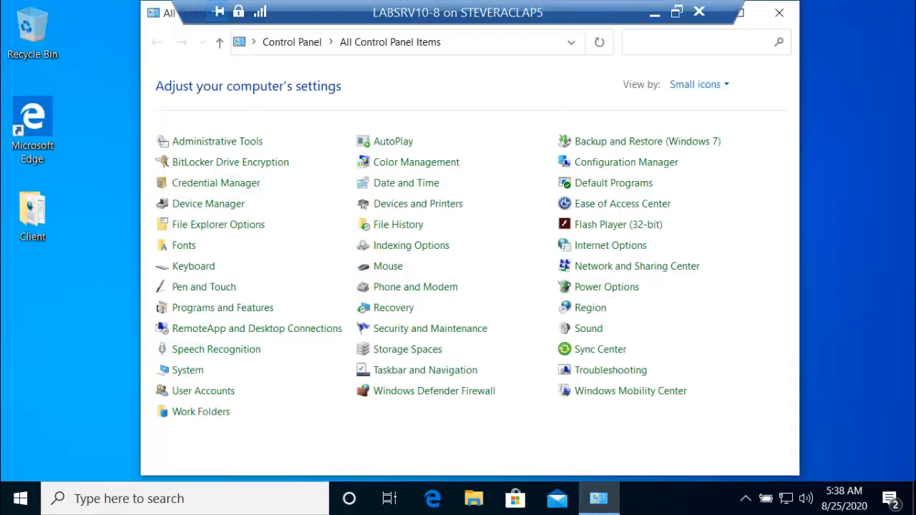
Launch Software Center and view the device compliance page, expanding the "Update your device security settings" issue.
left_click(172, 509)
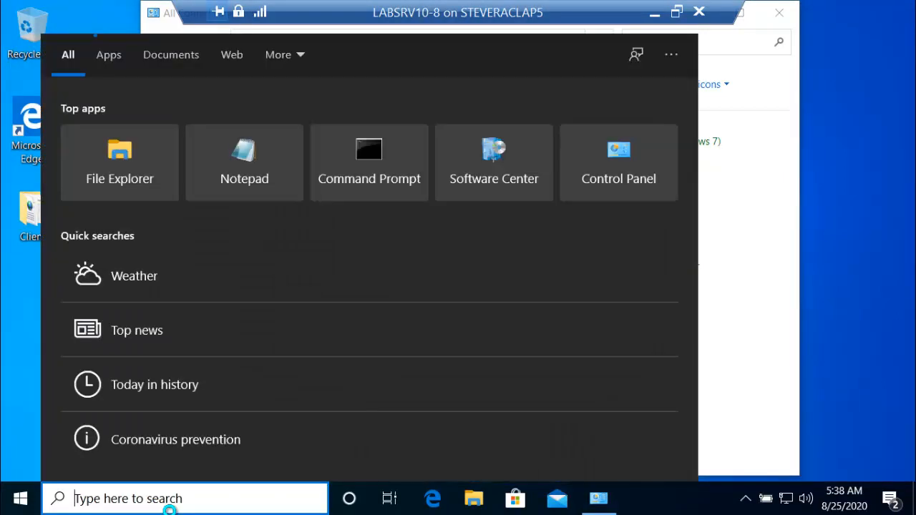
type("software")
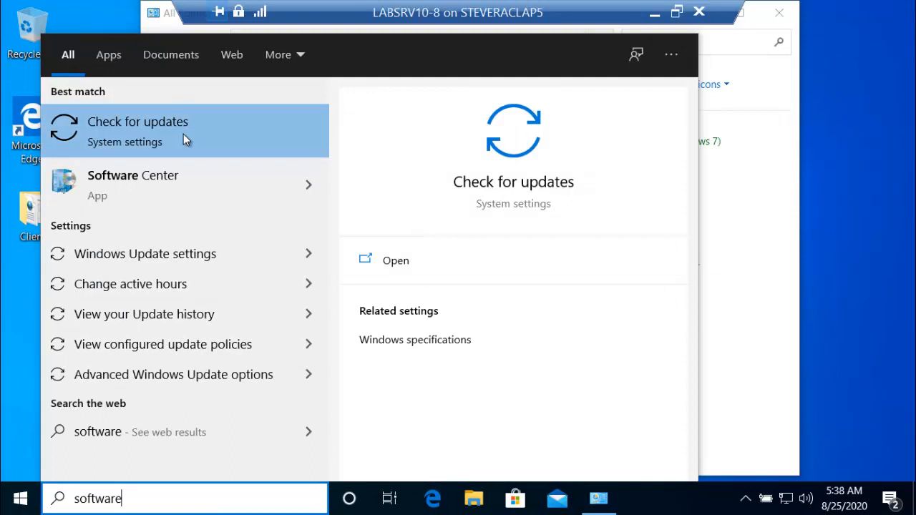
left_click(247, 184)
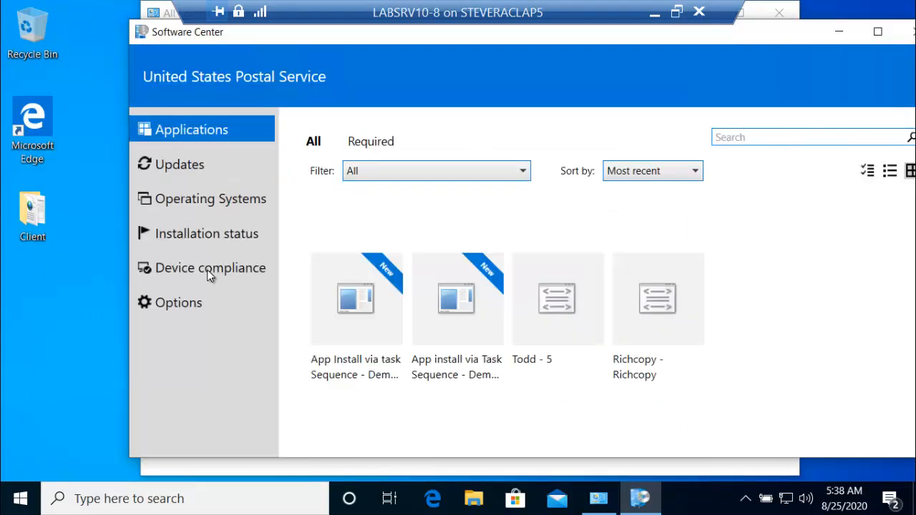
left_click(210, 275)
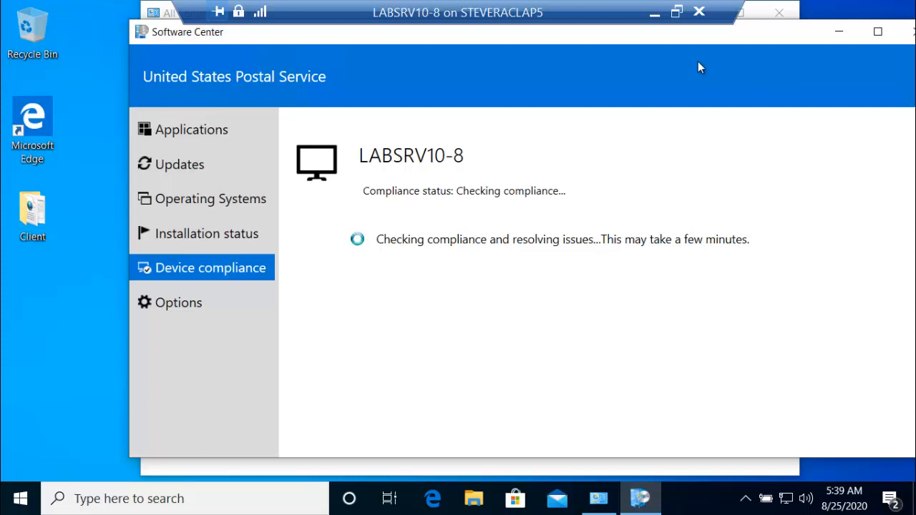
left_click_drag(721, 38, 657, 49)
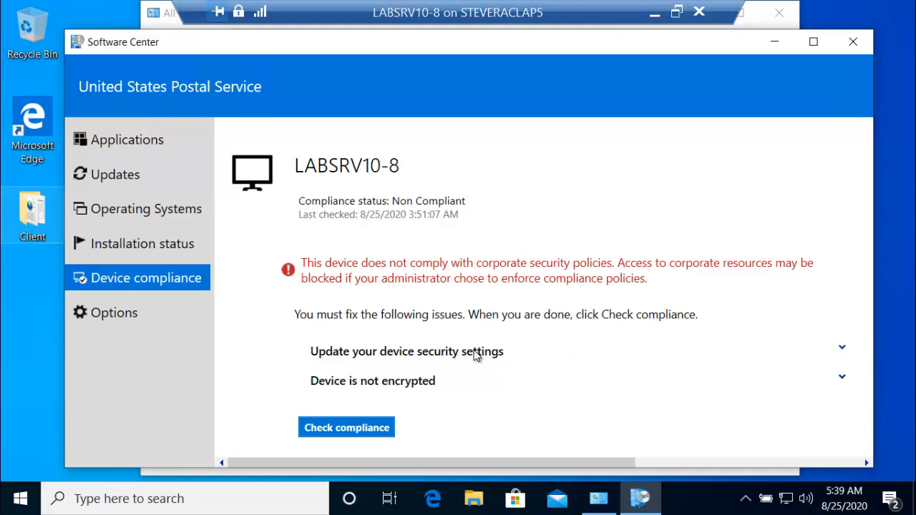
left_click(842, 349)
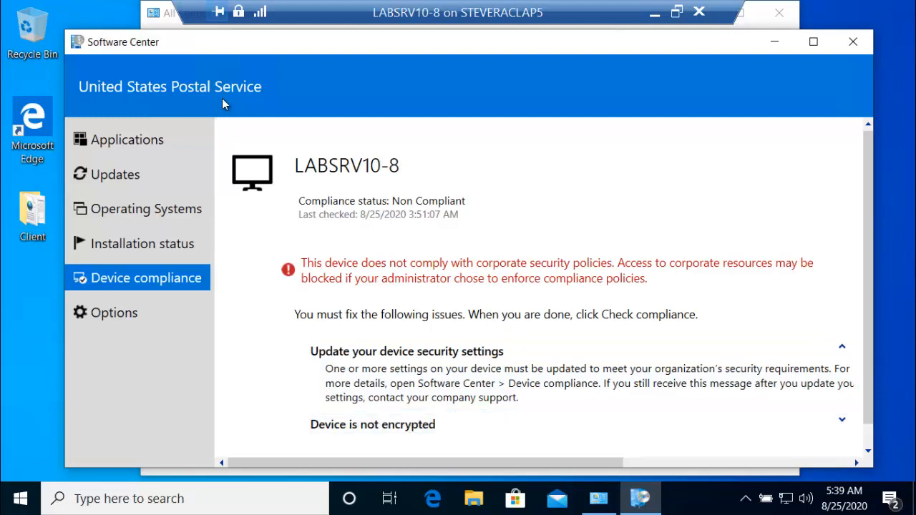
Review the "DEMO - ConfigMgr Compliance - Require BitLocker" baseline's compliance state in the Configuration Manager client properties, and close the properties.
left_click_drag(245, 41, 321, 196)
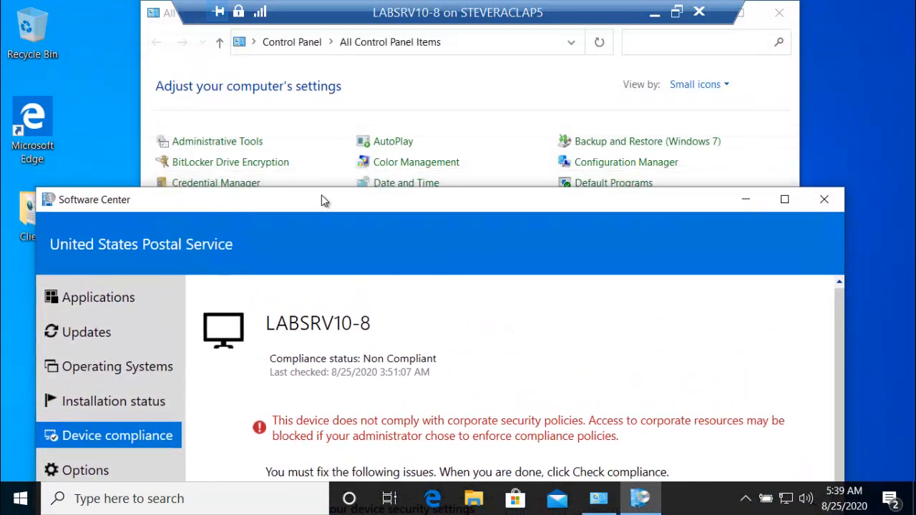
left_click(621, 165)
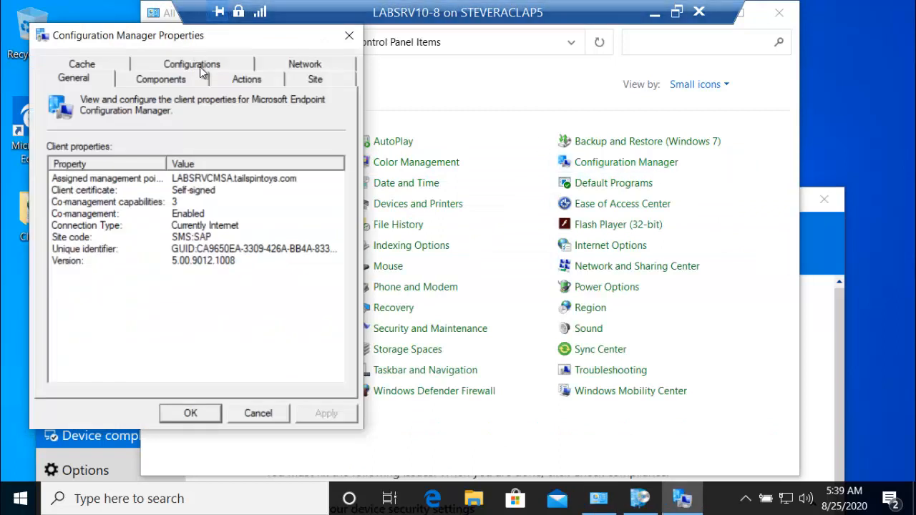
left_click(199, 66)
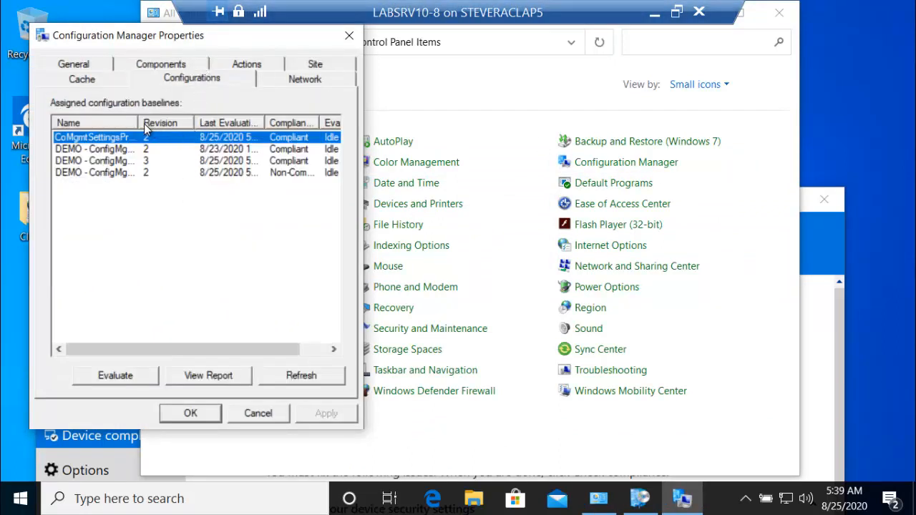
double_click(140, 122)
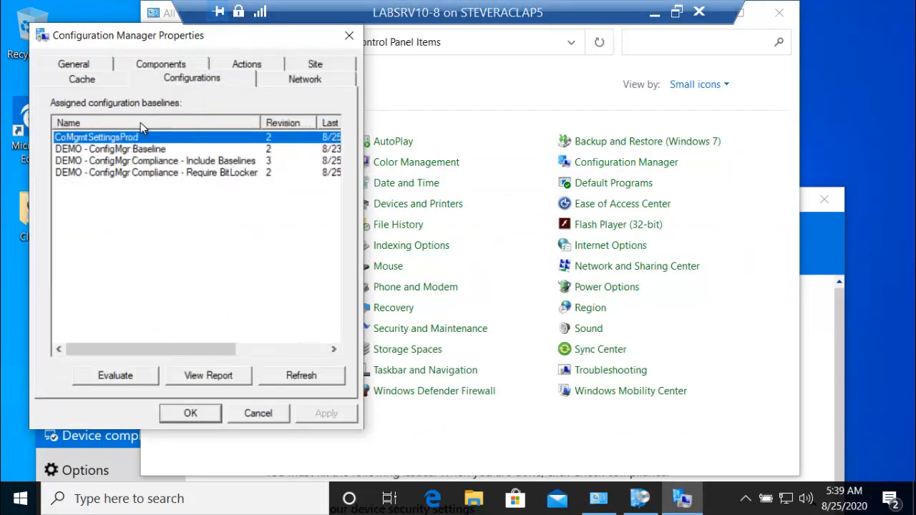
left_click(202, 172)
left_click_drag(170, 349, 259, 348)
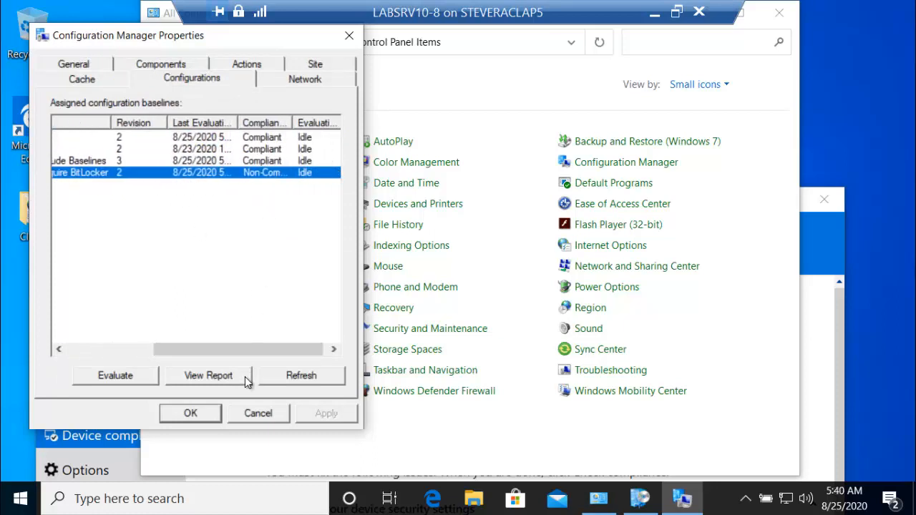
left_click(256, 414)
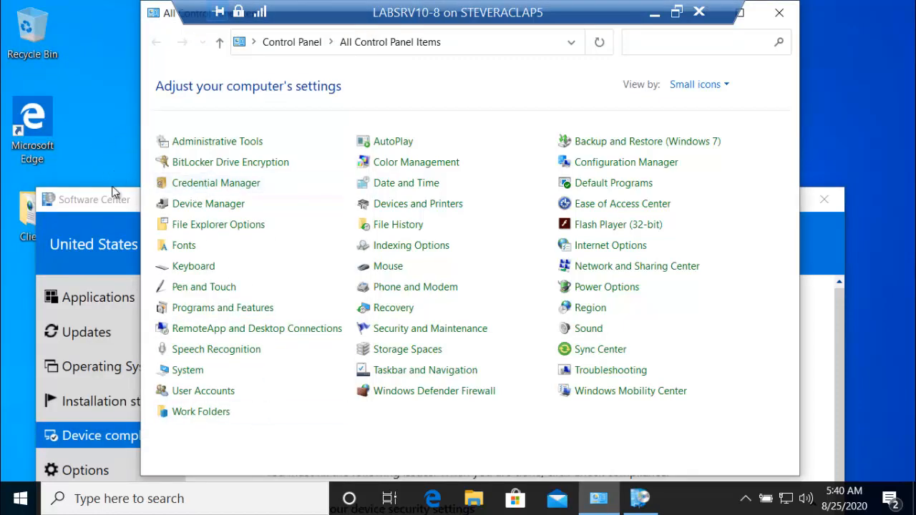
Read the details of the "Device is not encrypted" issue in Software Center, and close Software Center and Control Panel.
left_click_drag(112, 192, 107, 44)
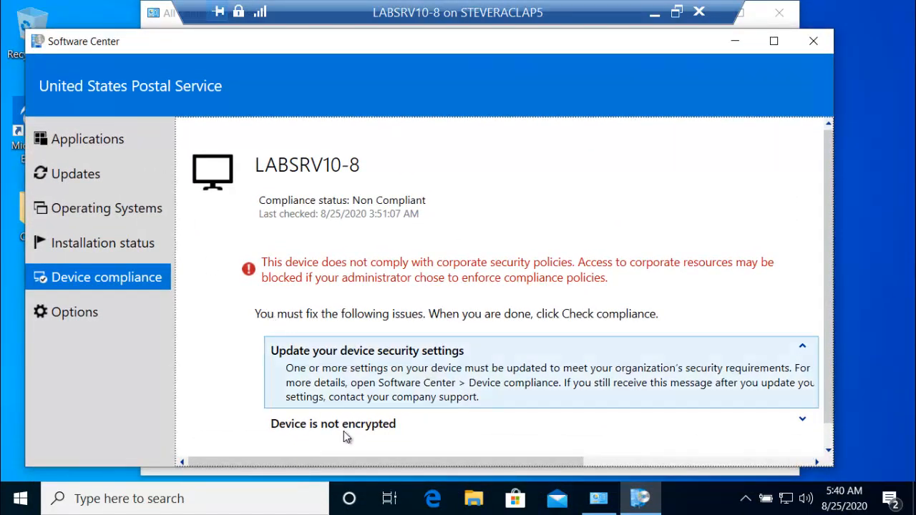
left_click(800, 428)
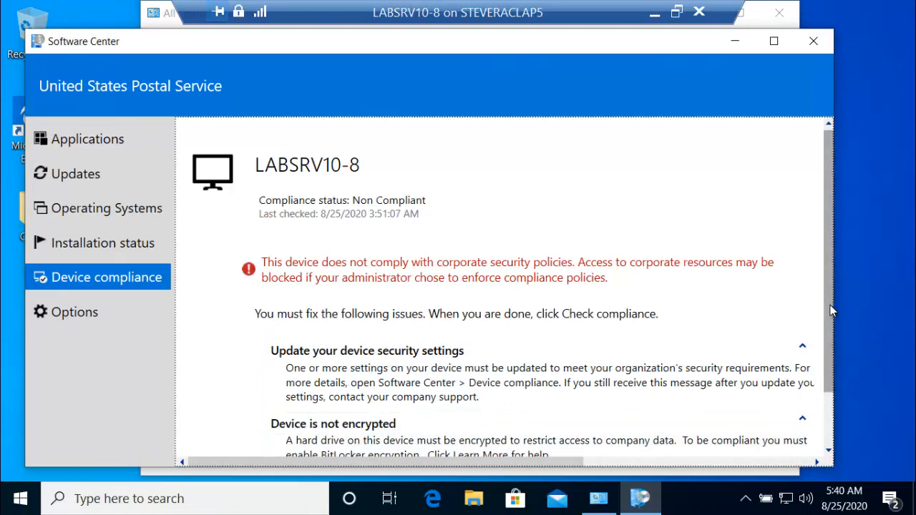
left_click_drag(826, 303, 834, 370)
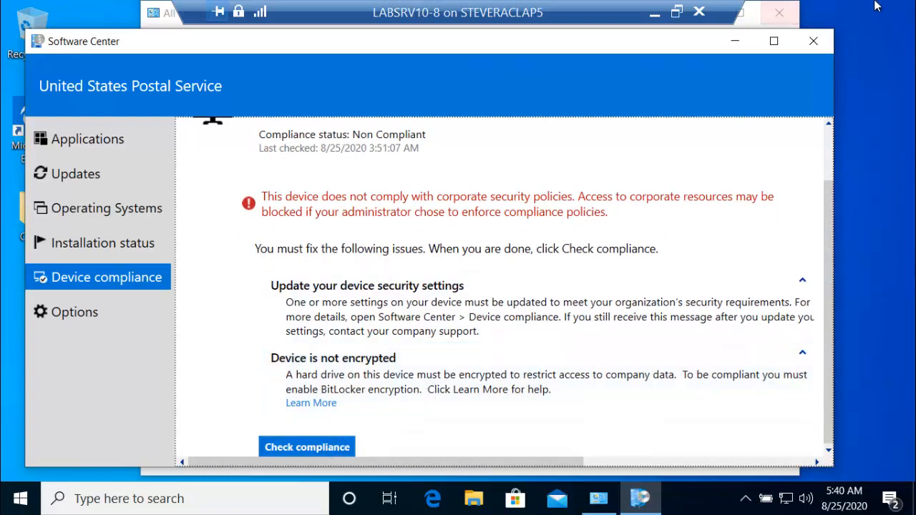
left_click(812, 44)
left_click(779, 13)
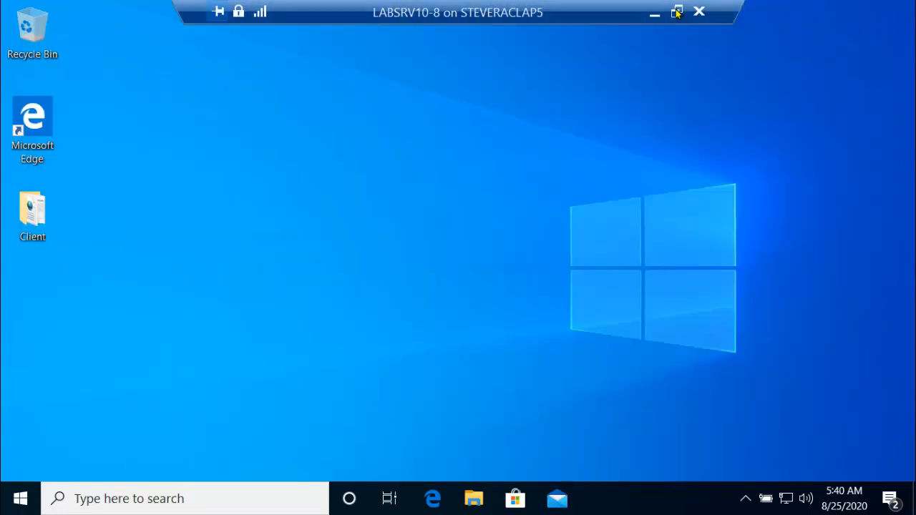
Take the virtual machine window out of full screen, move it off the slide show, and advance to "Troubleshooting, Tips and Tricks".
double_click(539, 17)
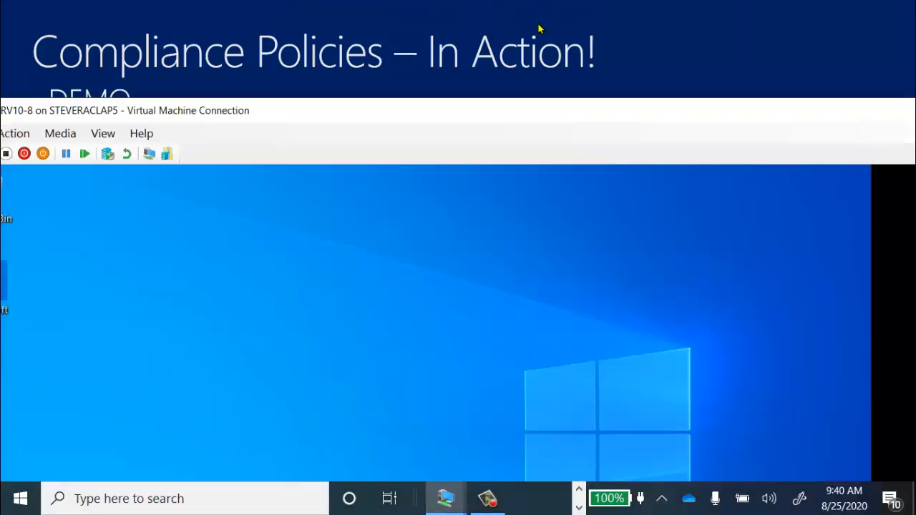
left_click_drag(582, 112, 0, 91)
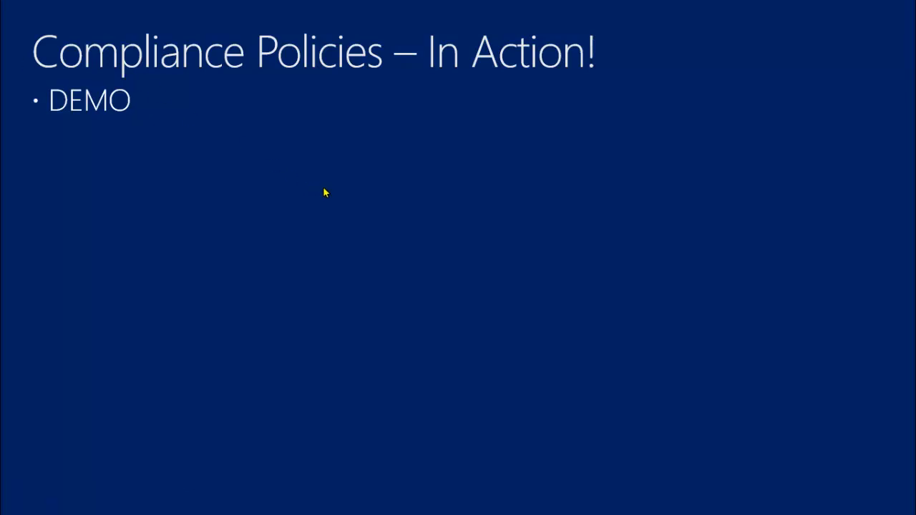
key("Right")
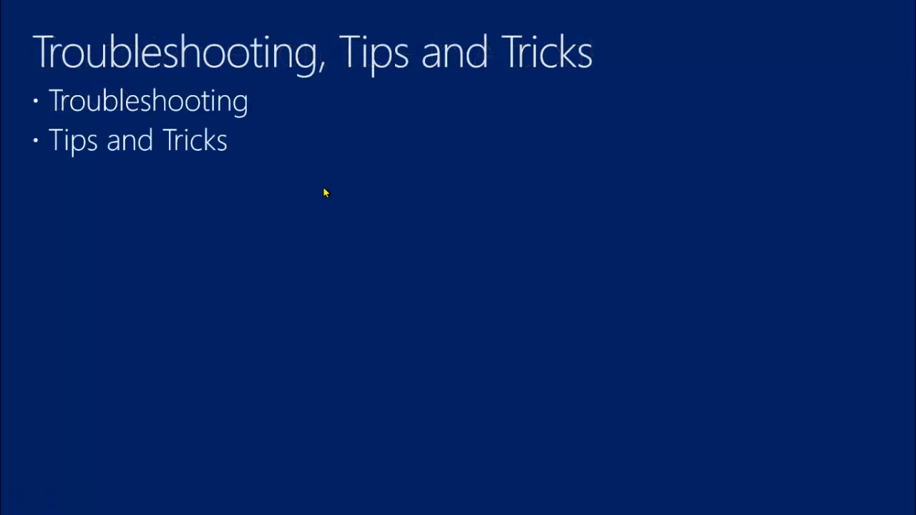
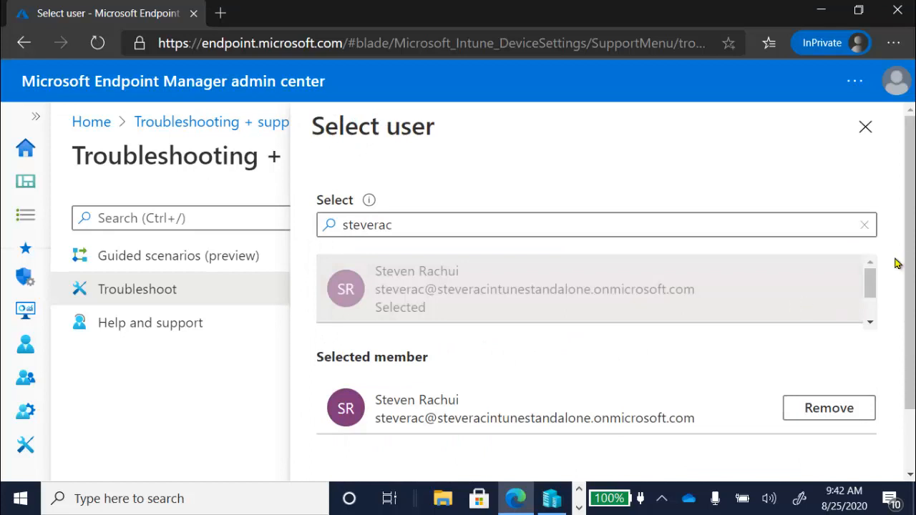
Confirm the selected member as the user to troubleshoot in the Microsoft Endpoint Manager admin center.
scroll(911, 271, "down", 1)
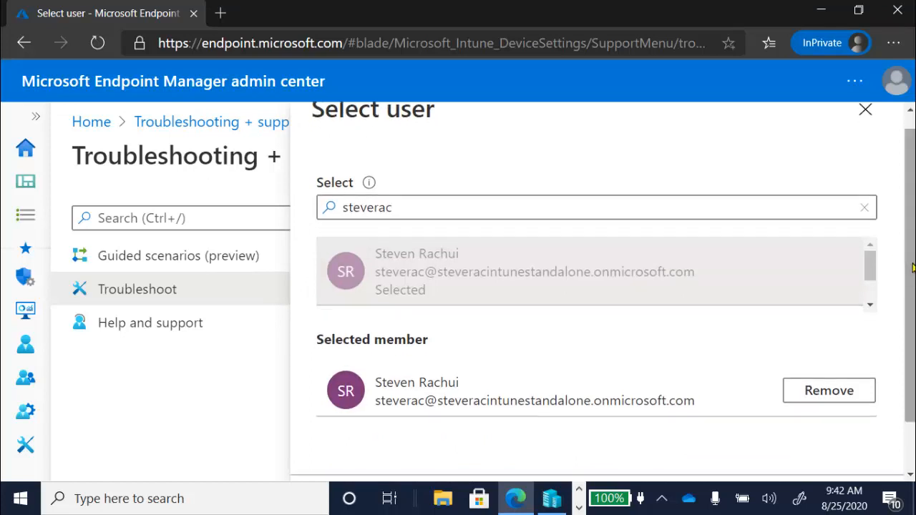
scroll(912, 268, "down", 2)
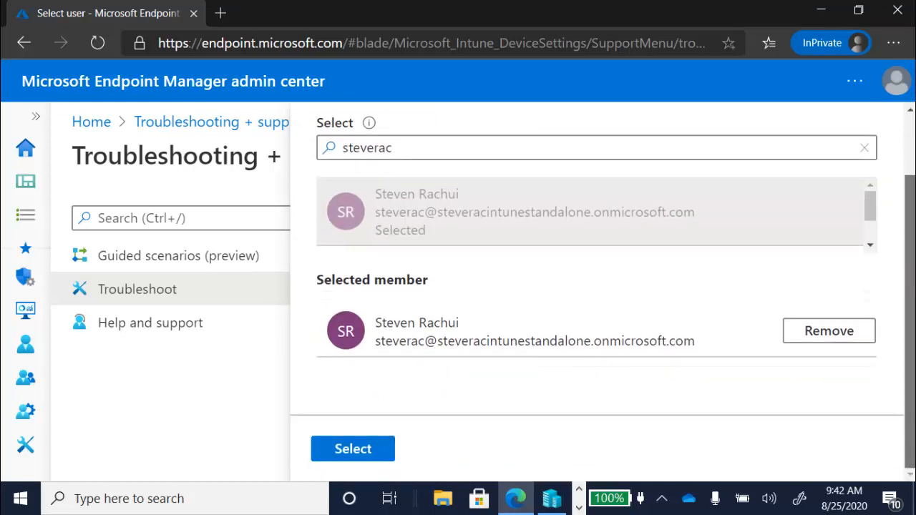
left_click(334, 450)
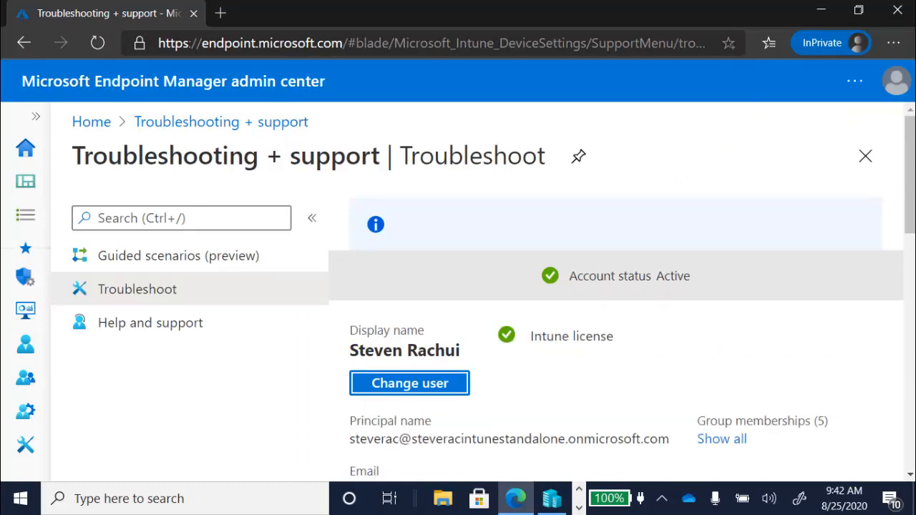
Switch the user's assignments from client apps to compliance policies on the Troubleshoot page.
scroll(908, 159, "down", 3)
scroll(567, 161, "down", 3)
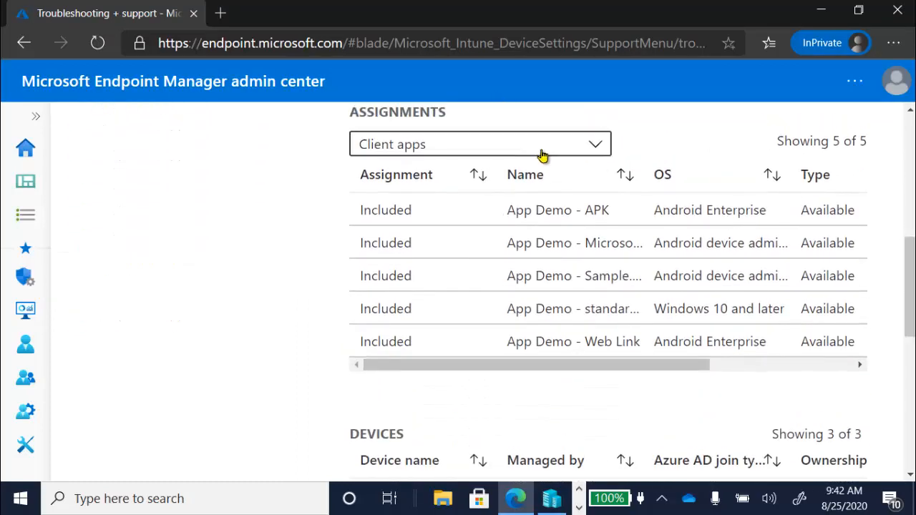
left_click(542, 154)
left_click(520, 206)
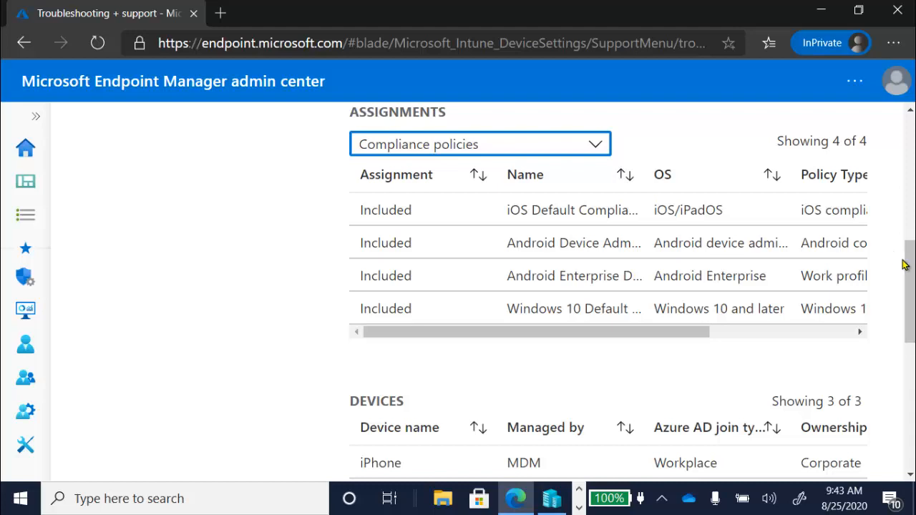
Open the LABSRV10-8 device from the user's devices and review the policy states under its device compliance.
scroll(903, 265, "down", 4)
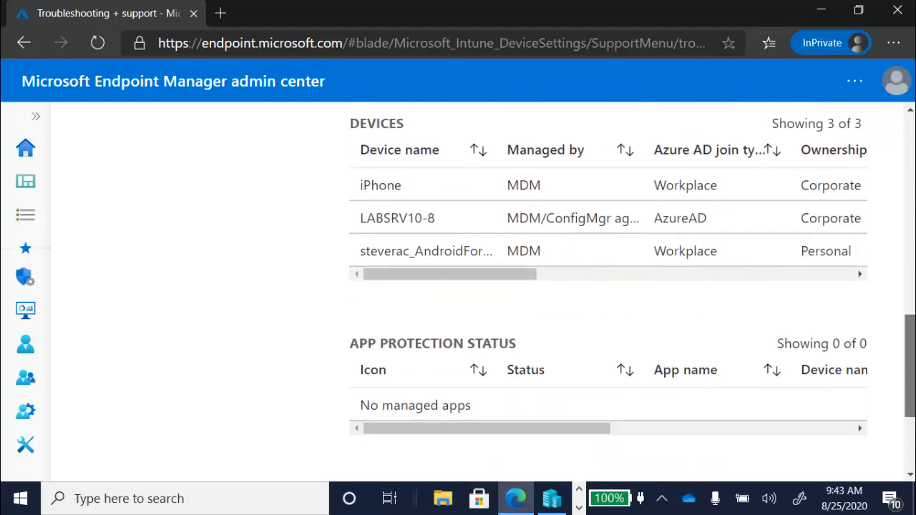
scroll(849, 307, "up", 1)
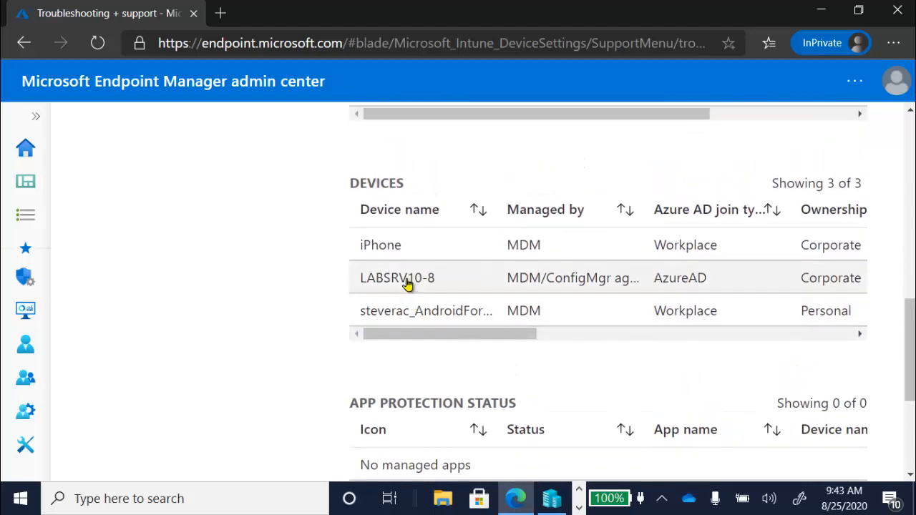
left_click(406, 279)
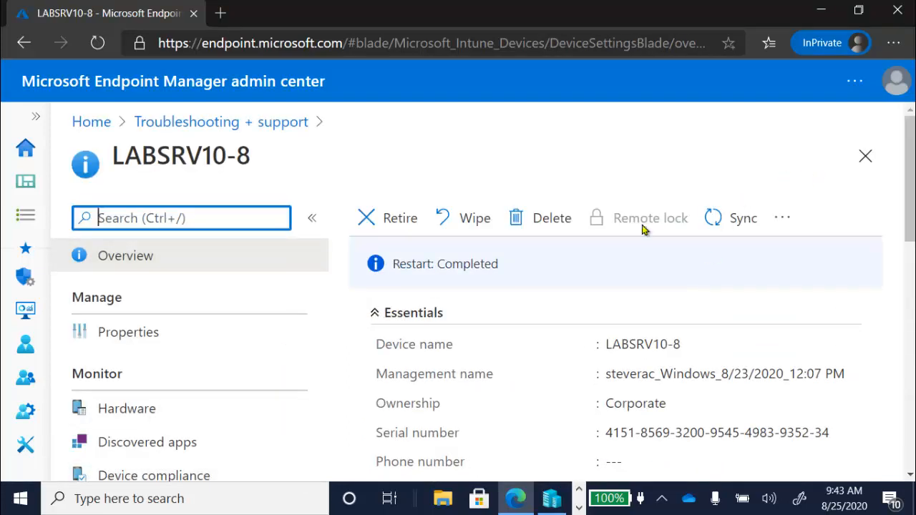
left_click(218, 478)
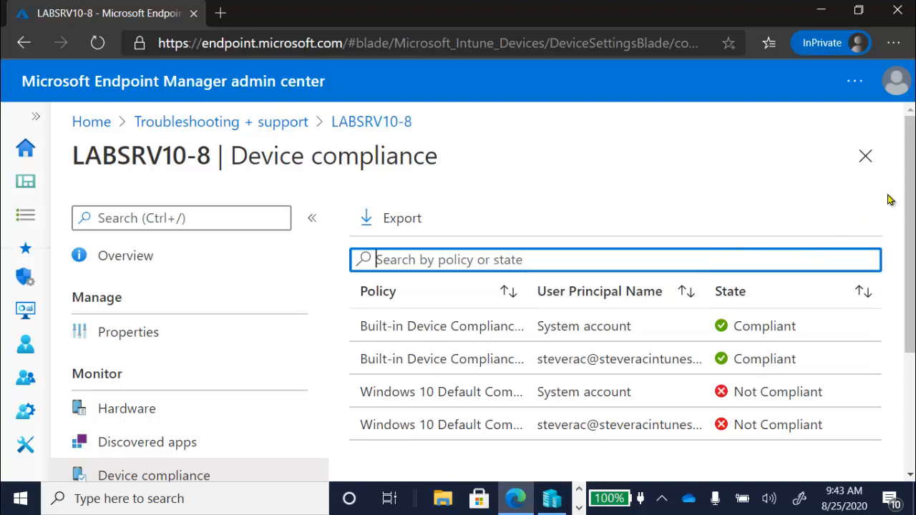
left_click_drag(910, 205, 912, 237)
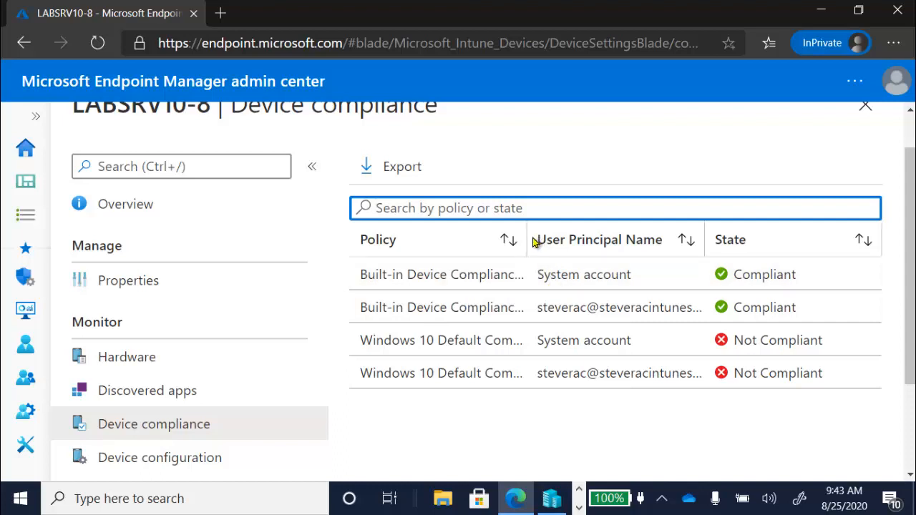
left_click_drag(664, 239, 664, 240)
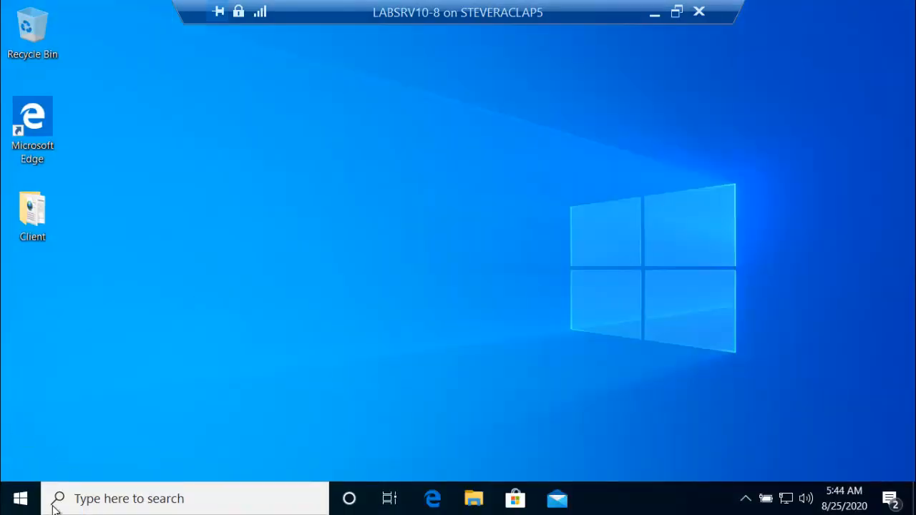
Switch from the LABSRV10-8 virtual machine to LABSRVCMSA in full screen and open the Deployments list in the Monitoring workspace.
left_click(21, 499)
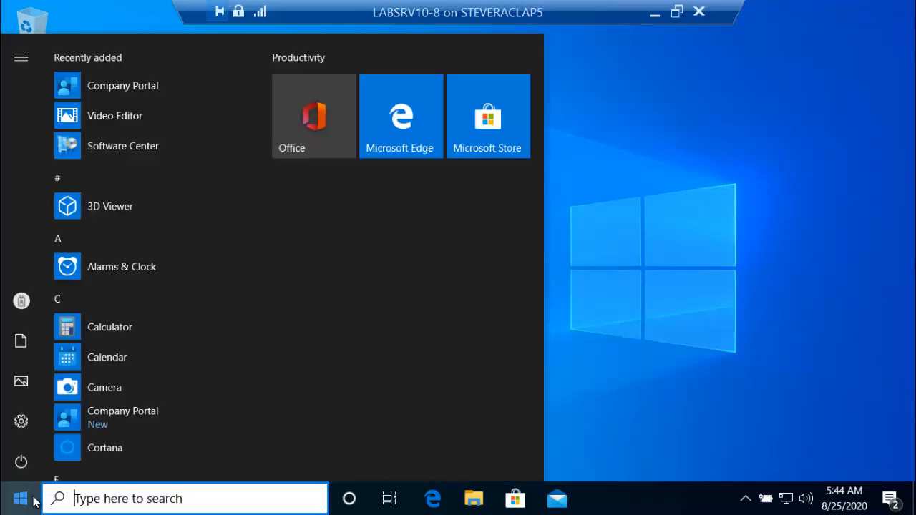
double_click(483, 10)
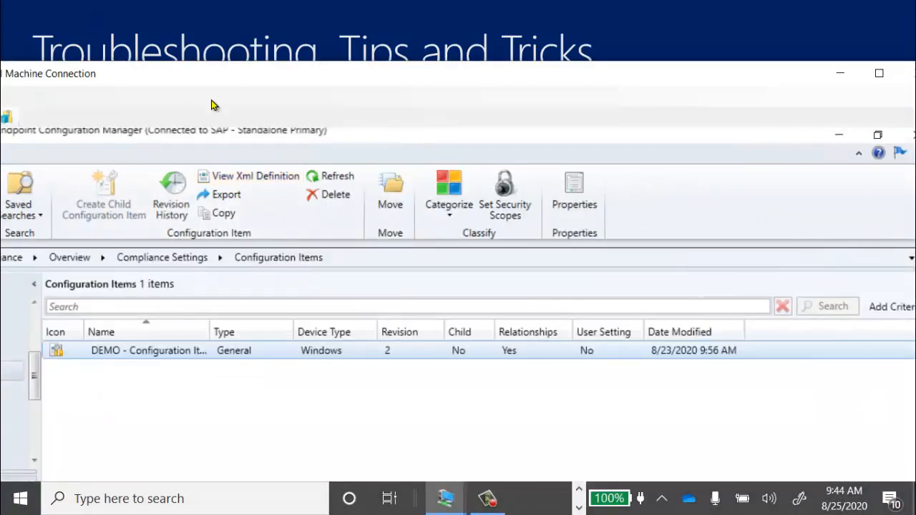
double_click(233, 81)
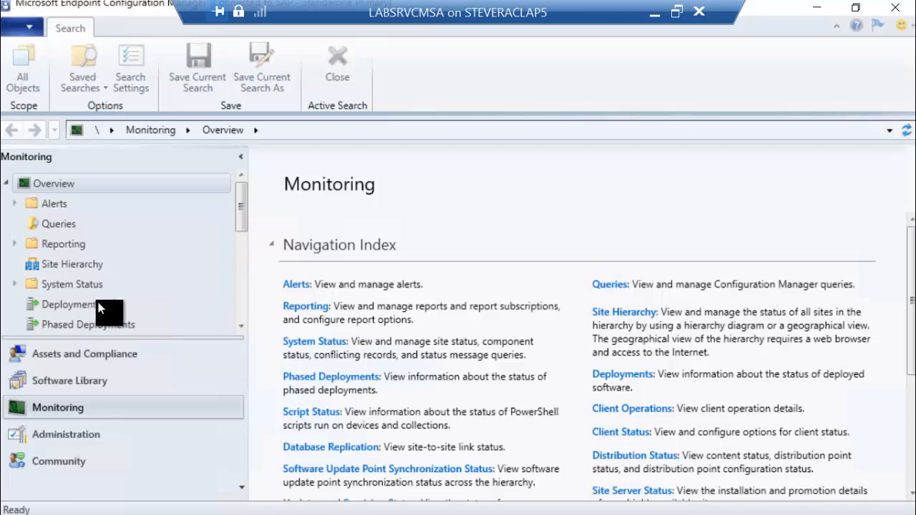
left_click(93, 307)
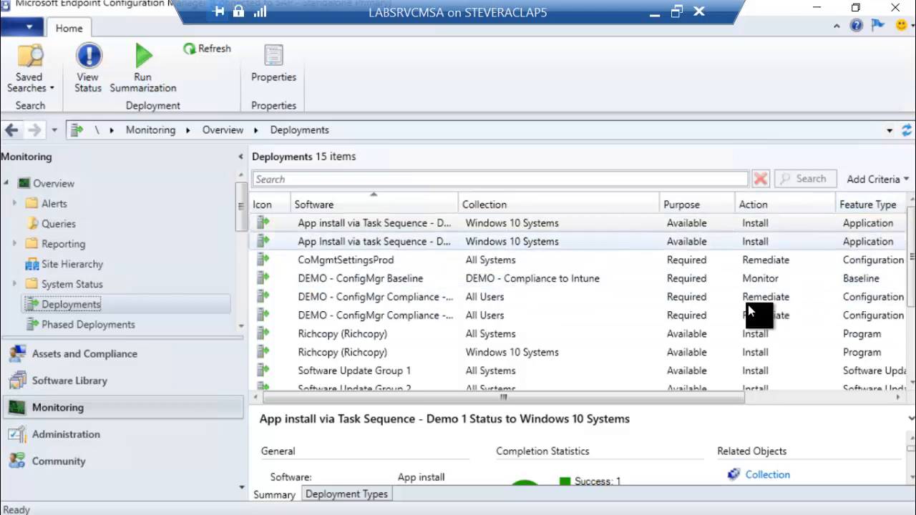
Review the feature type and compliance of the two "DEMO - ConfigMgr Compliance" deployments and the CoMgmtSettingsProd deployment.
left_click_drag(694, 396, 763, 395)
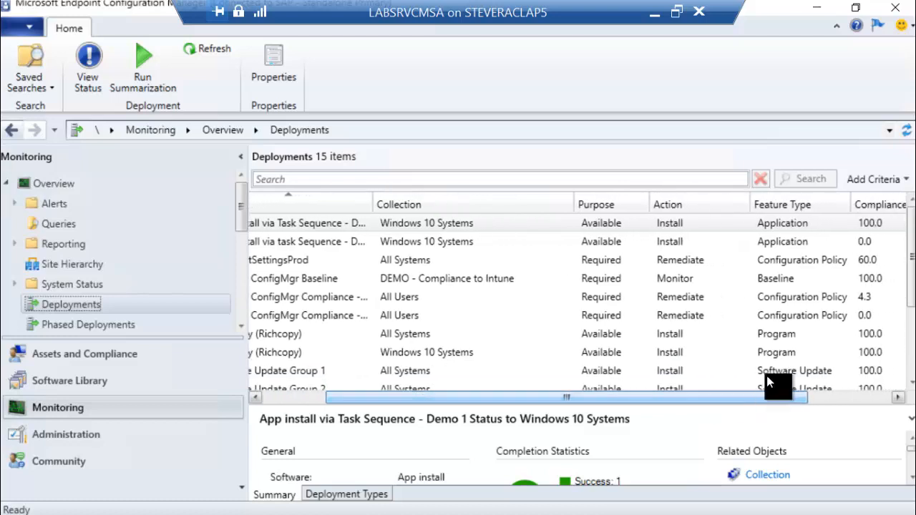
left_click(794, 297)
left_click(797, 316)
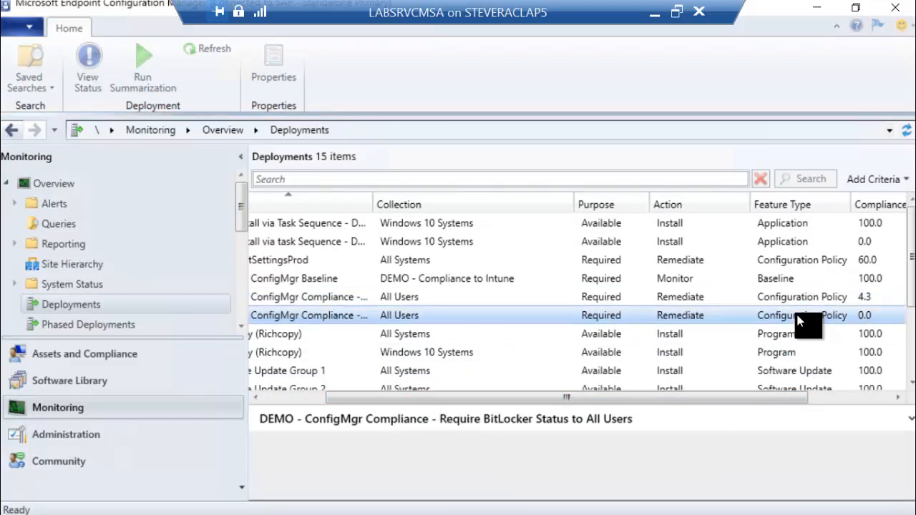
left_click(797, 261)
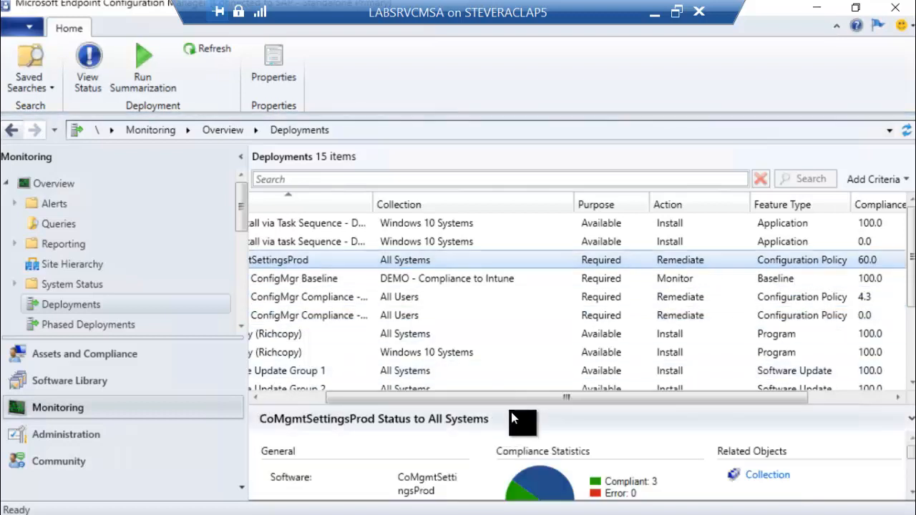
left_click_drag(520, 401, 461, 414)
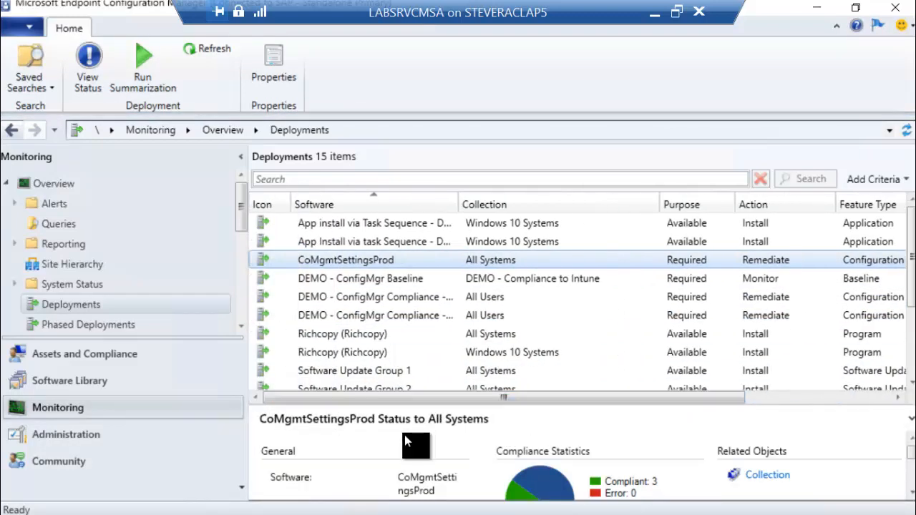
Minimize the Configuration Manager console on LABSRVCMSA and browse to C:\Windows in a maximized File Explorer window.
left_click(815, 9)
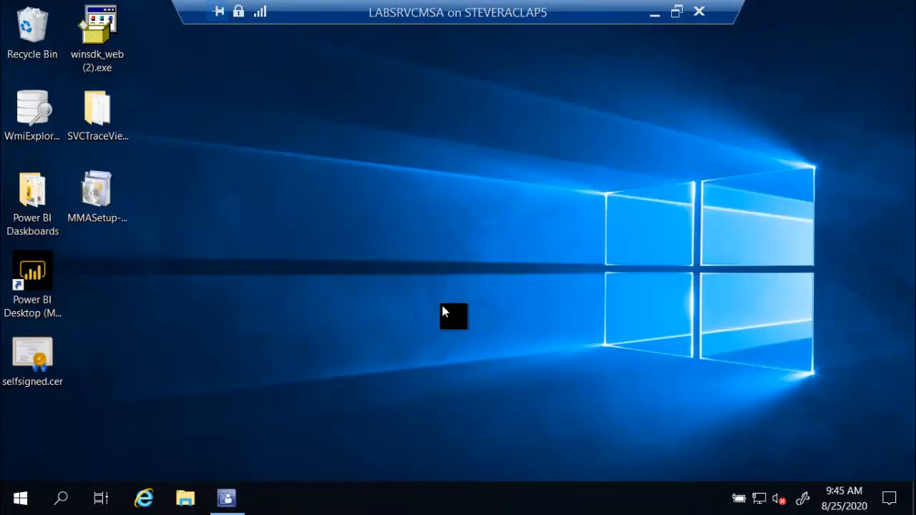
left_click(185, 499)
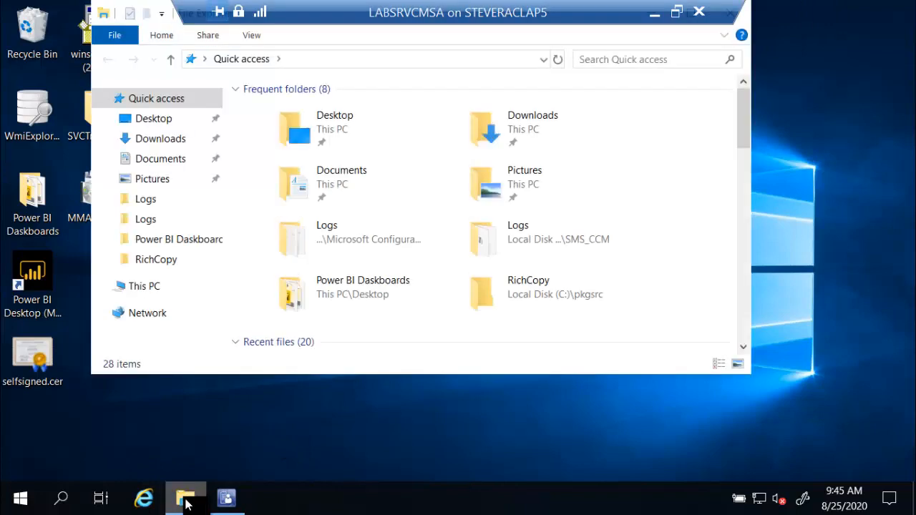
left_click(161, 289)
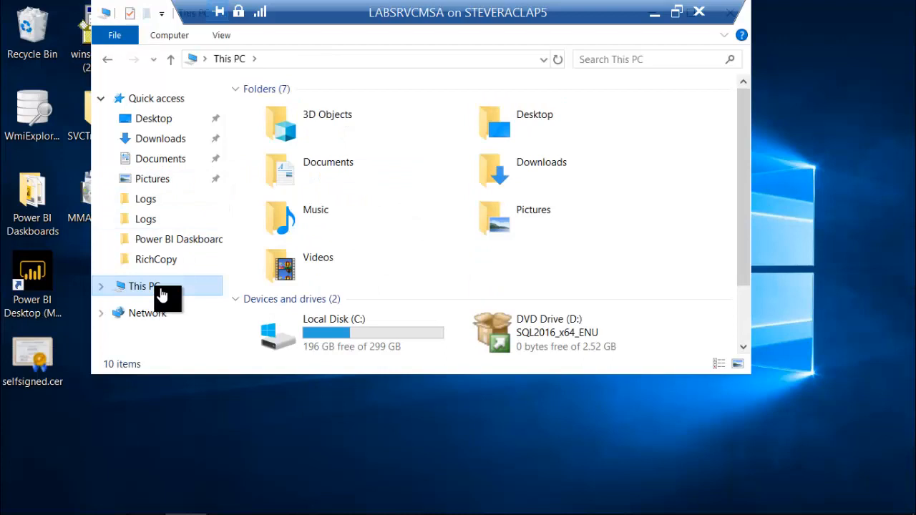
double_click(358, 337)
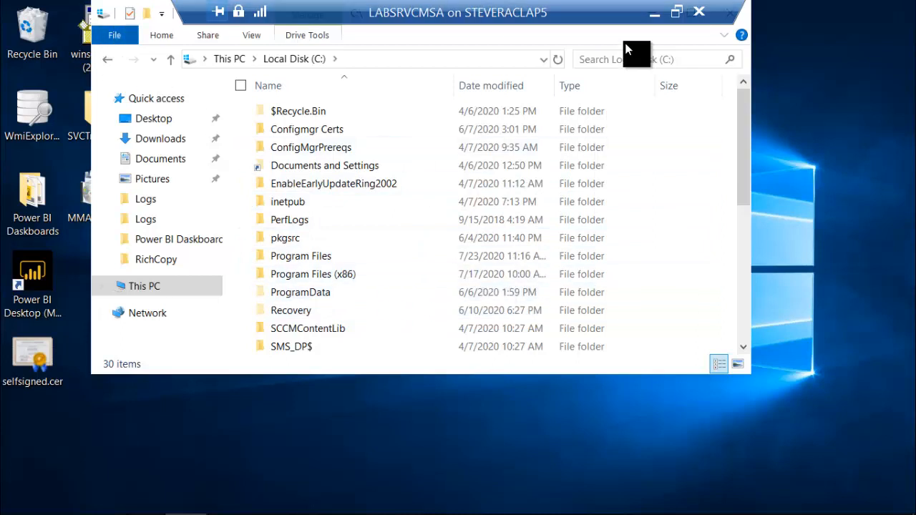
left_click_drag(505, 20, 433, 22)
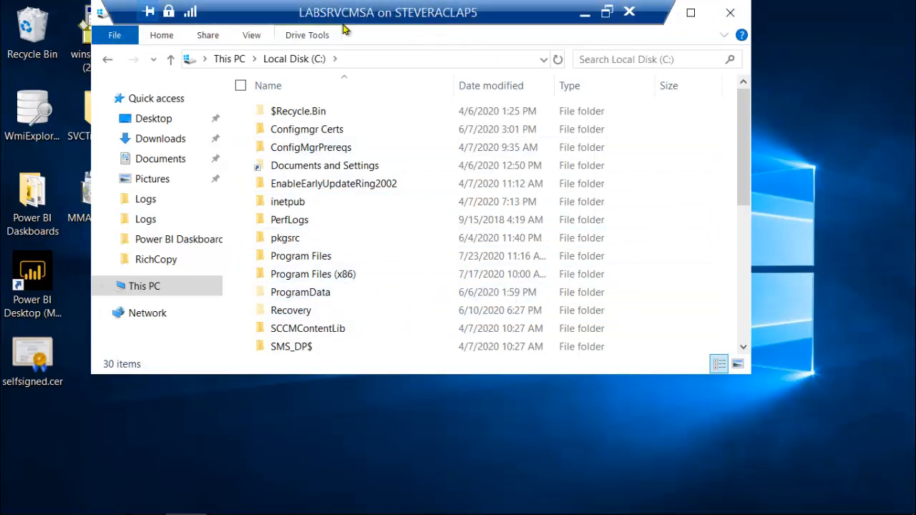
left_click(690, 14)
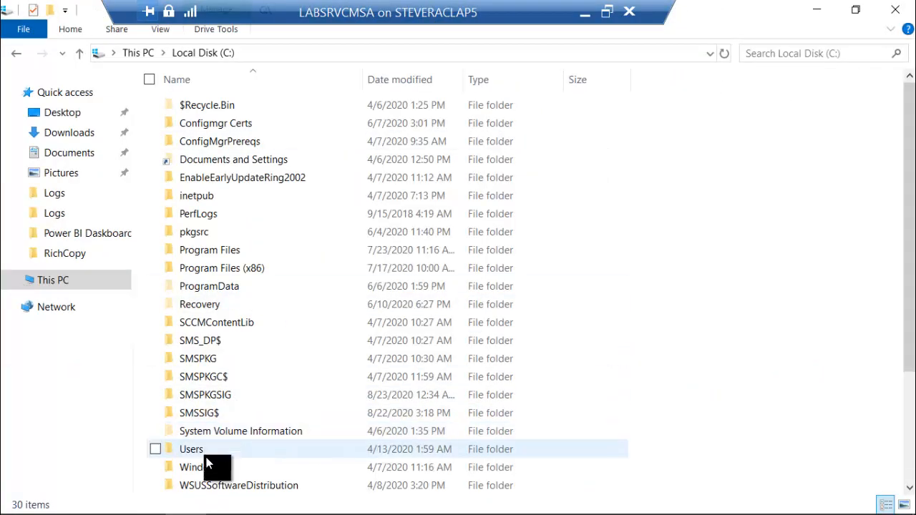
double_click(206, 466)
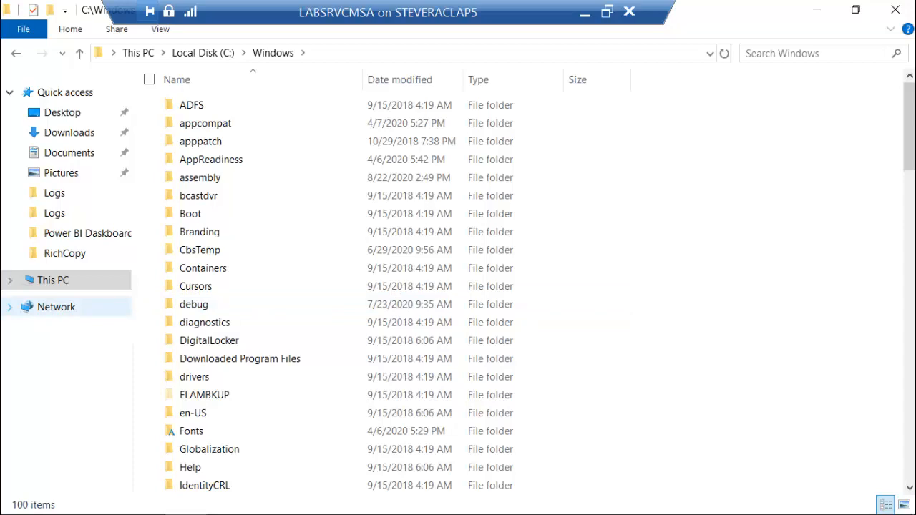
Switch to the LABSRV10-8 virtual machine and browse to C:\Windows\CCM\Logs in File Explorer.
left_click_drag(0, 329, 562, 67)
double_click(561, 67)
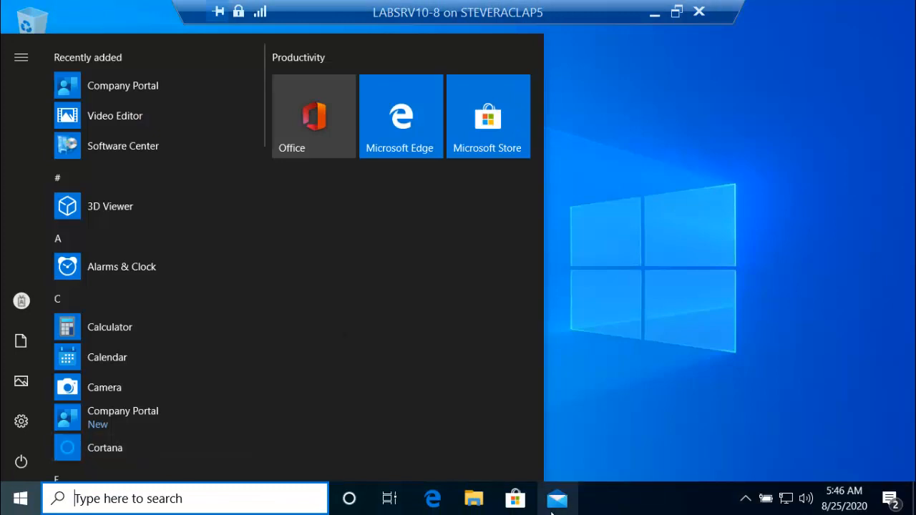
left_click(475, 501)
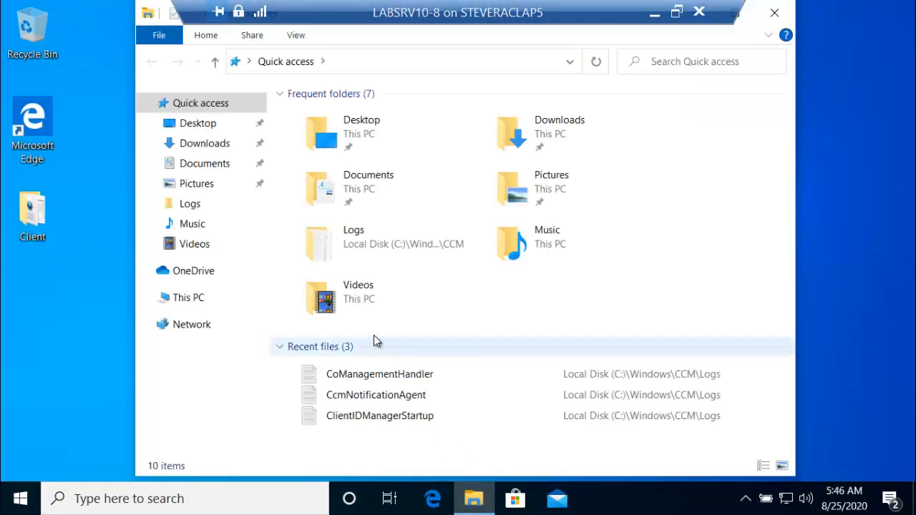
left_click(196, 300)
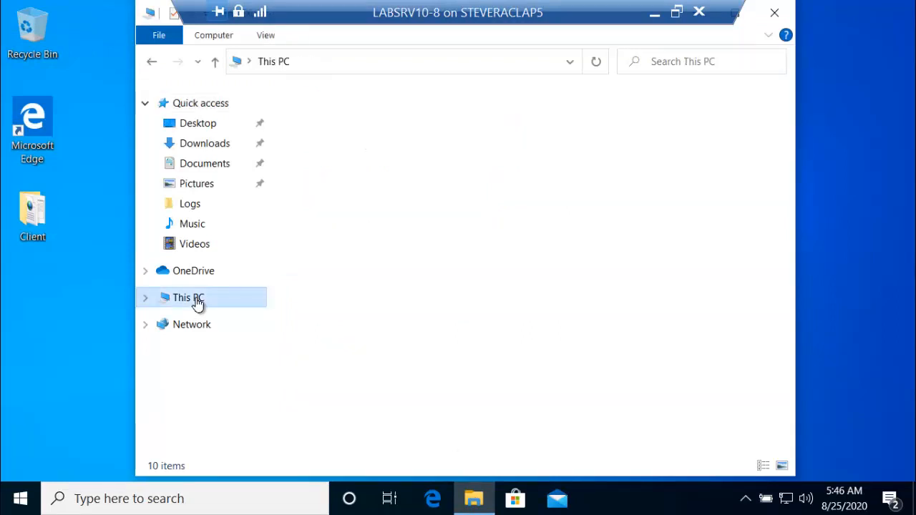
double_click(344, 336)
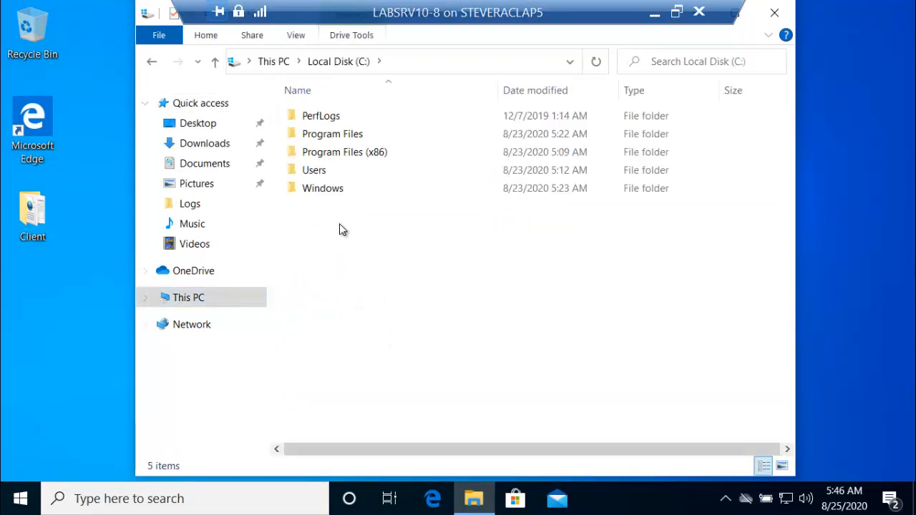
double_click(325, 190)
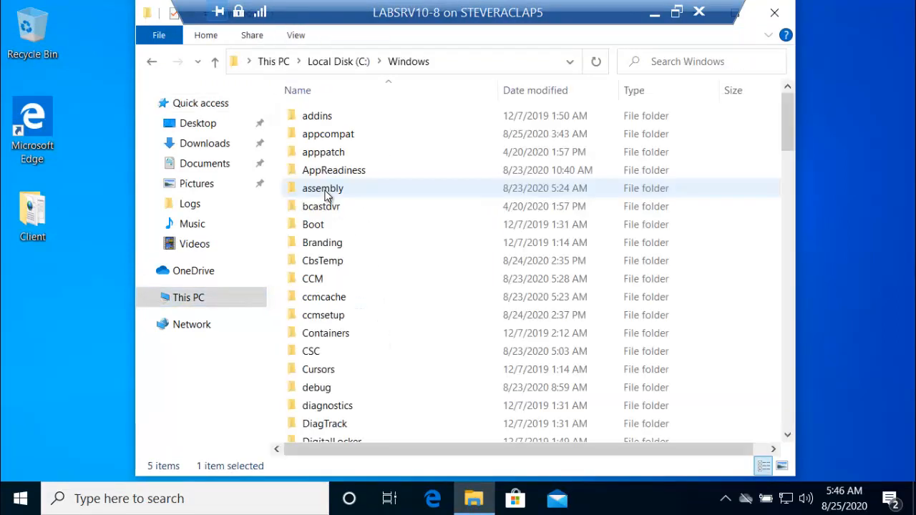
double_click(322, 281)
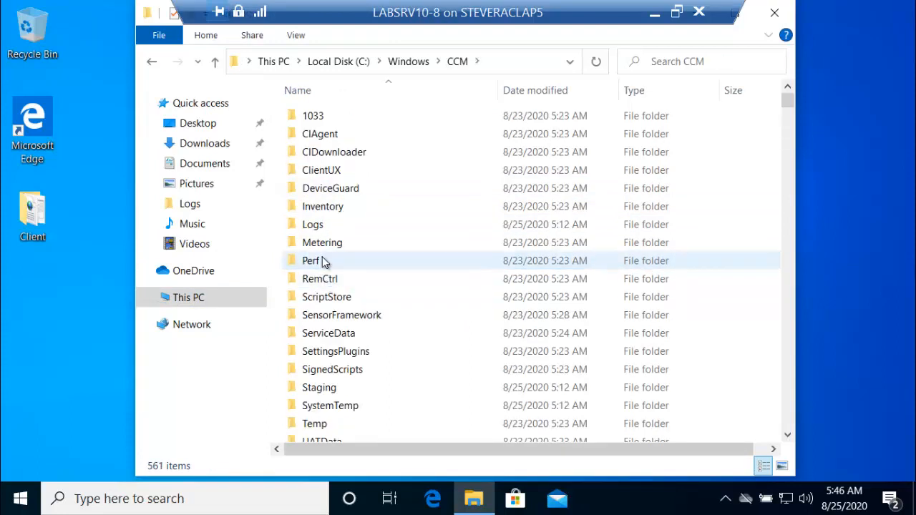
double_click(321, 228)
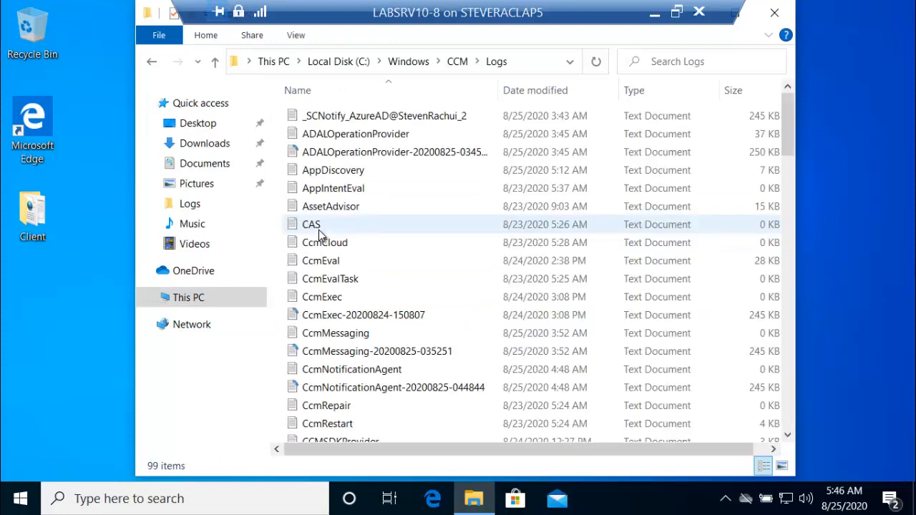
Open the CoManagementHandler log in Notepad, read through to its latest entries, and close it.
left_click(368, 351)
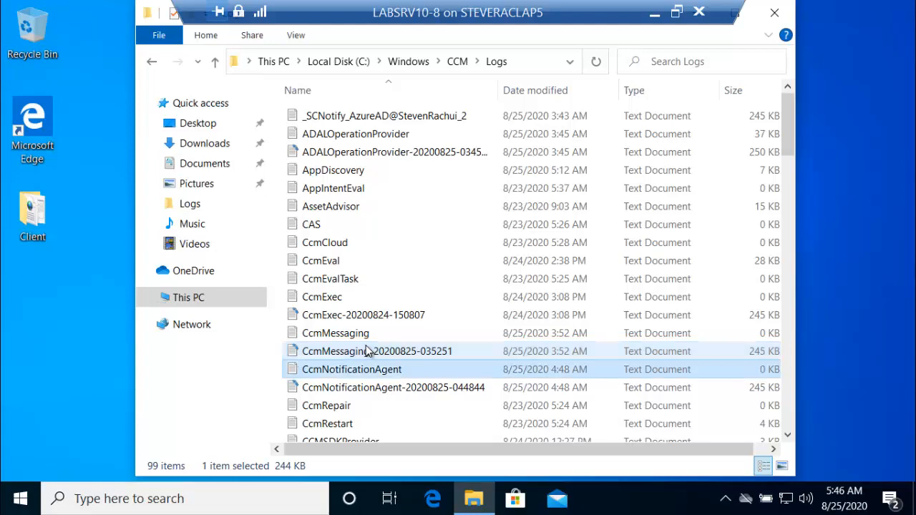
key("o")
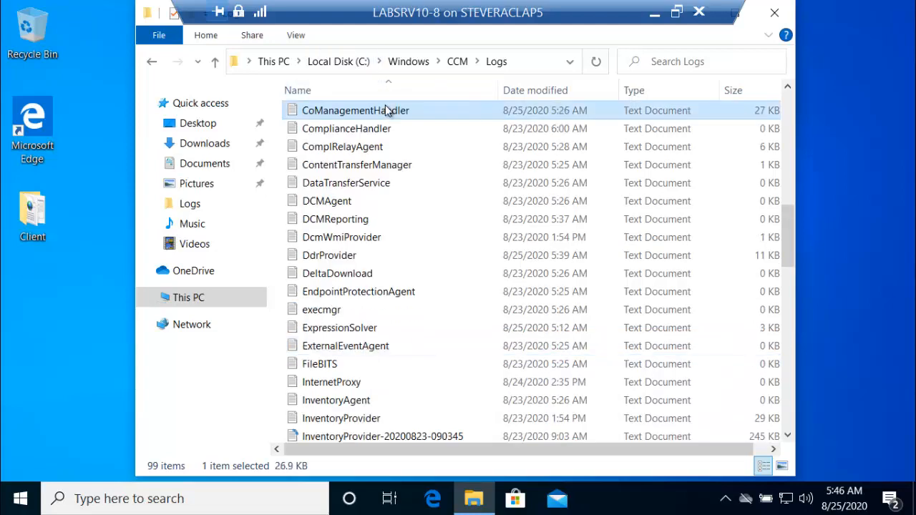
double_click(387, 117)
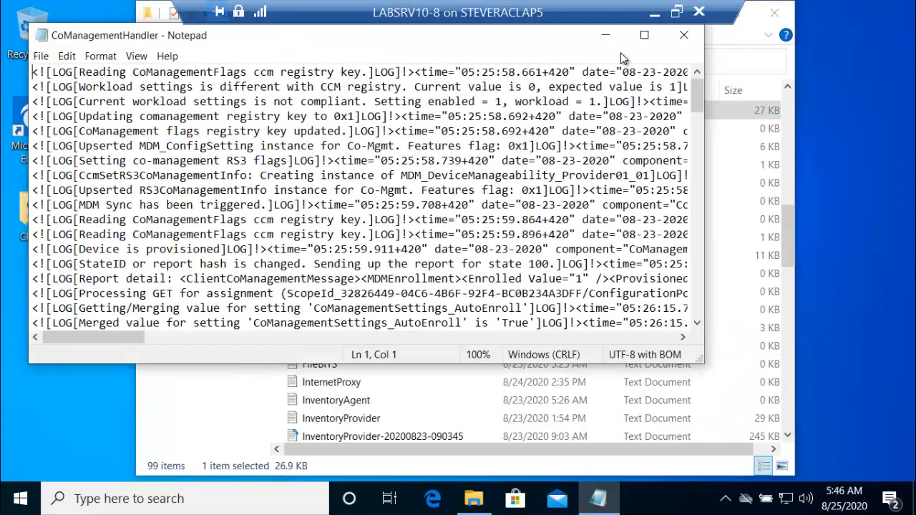
left_click_drag(702, 111, 699, 339)
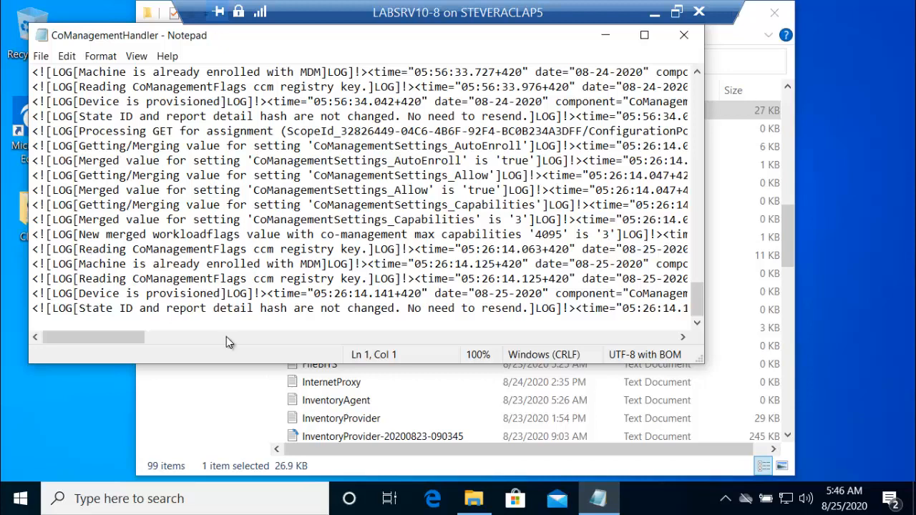
left_click(685, 36)
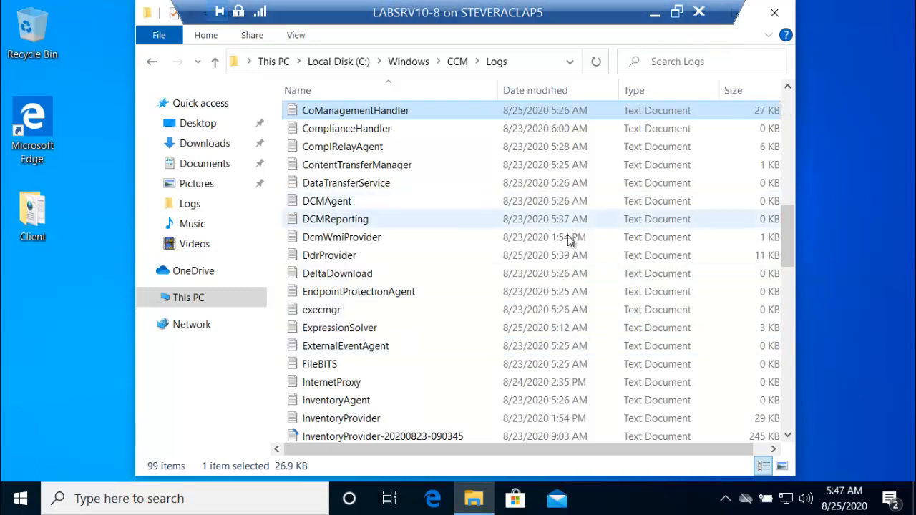
Point out the DCMAgent, DCMReporting, DcmWmiProvider and ComplianceHandler logs by selecting each in the Logs folder.
left_click(442, 204)
left_click(430, 219)
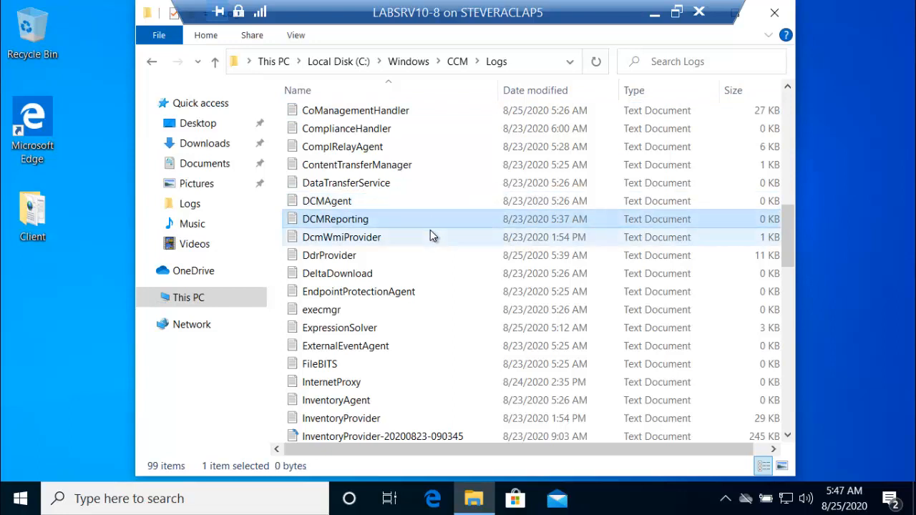
left_click(430, 237)
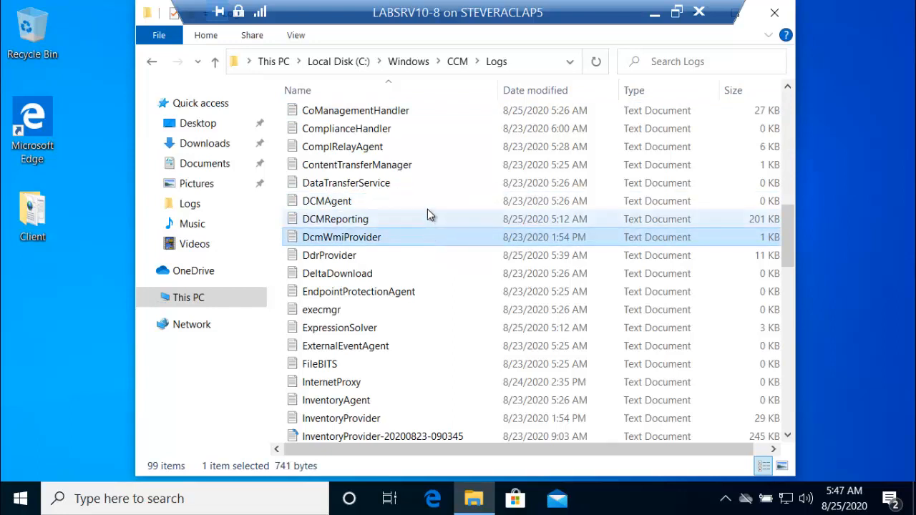
left_click(413, 129)
Close File Explorer on LABSRV10-8 and minimize both virtual machine windows to return to the slide show.
left_click(772, 15)
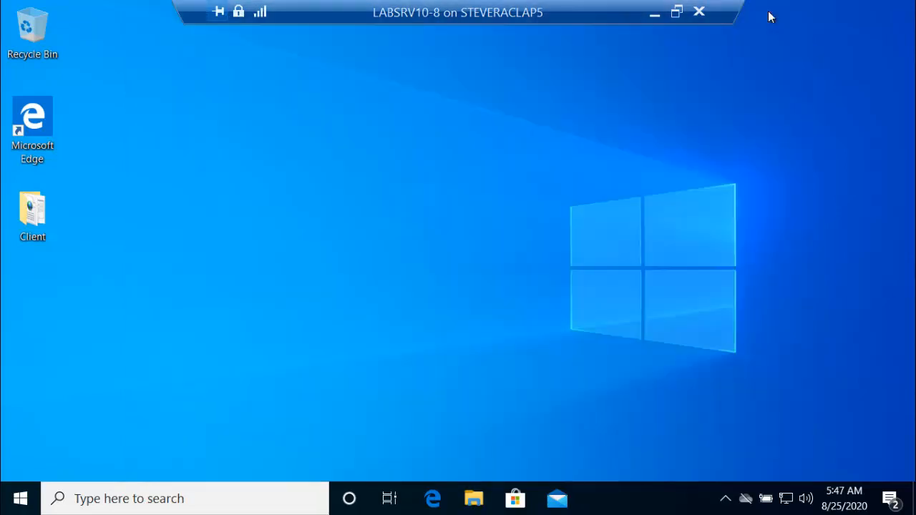
left_click(654, 15)
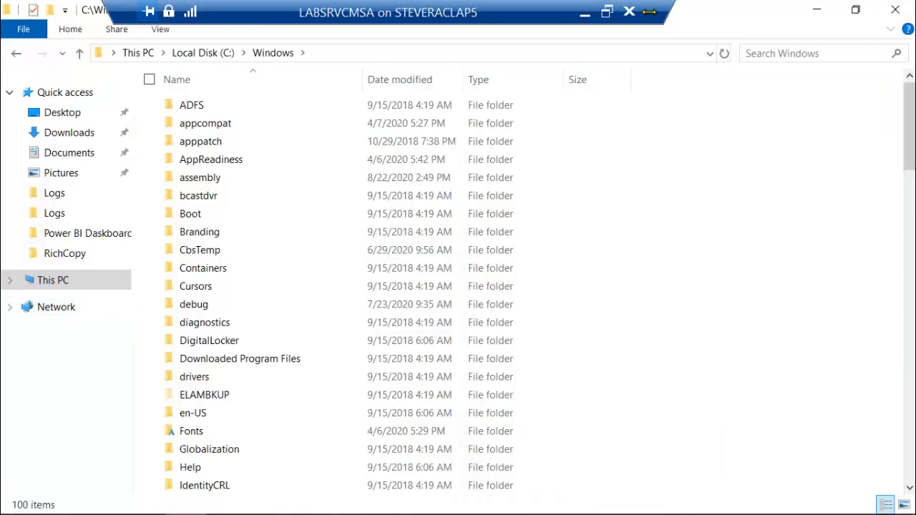
left_click(585, 13)
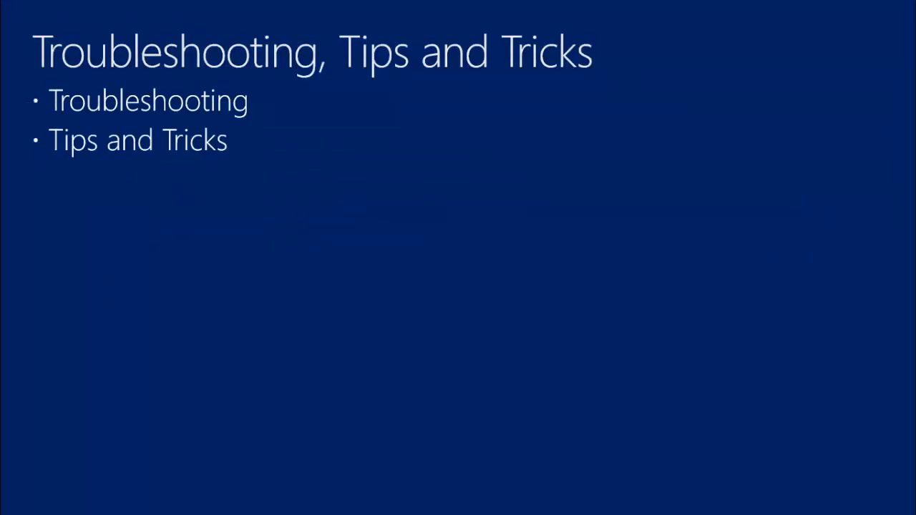